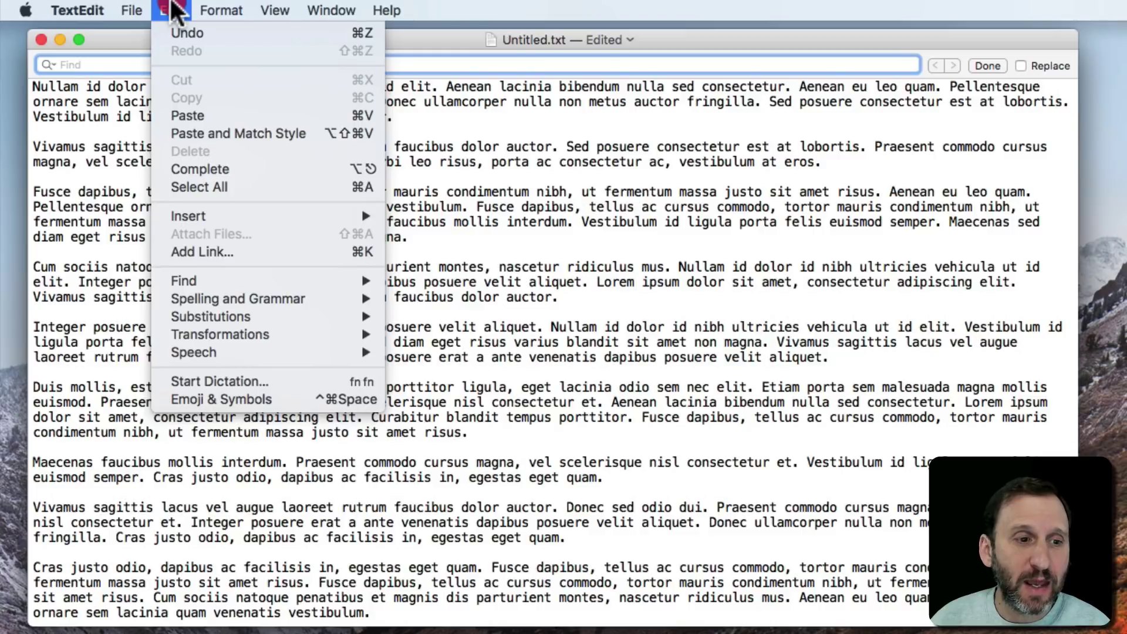
Search the document for "erat", move forward and back through the matches, and close the search.
mouse_move(364, 285)
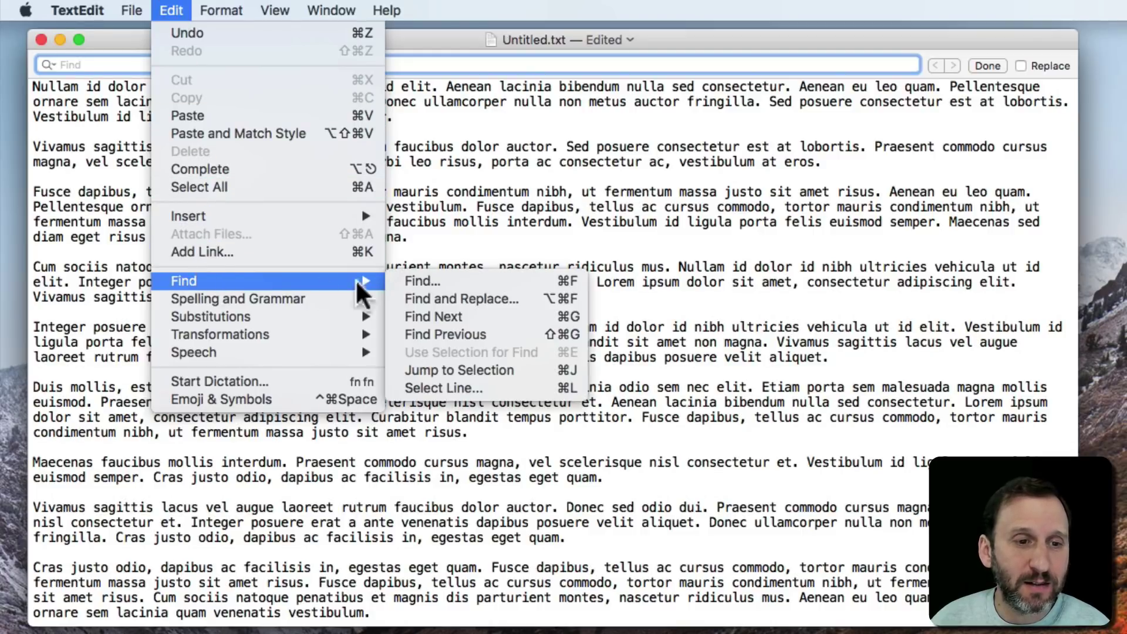
left_click(424, 284)
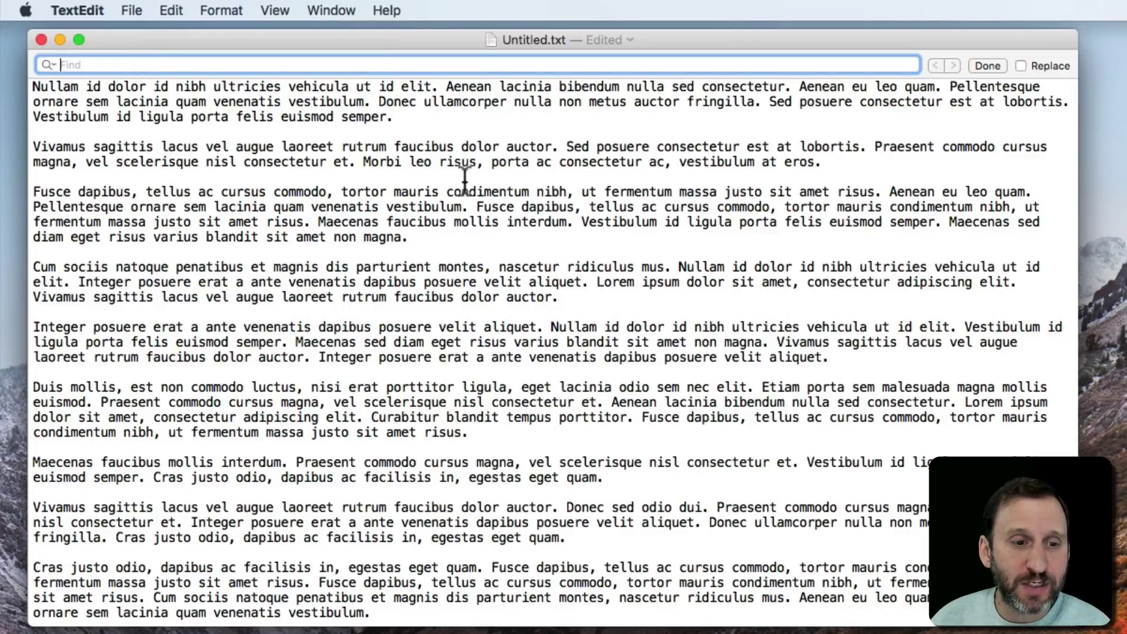
type("erat")
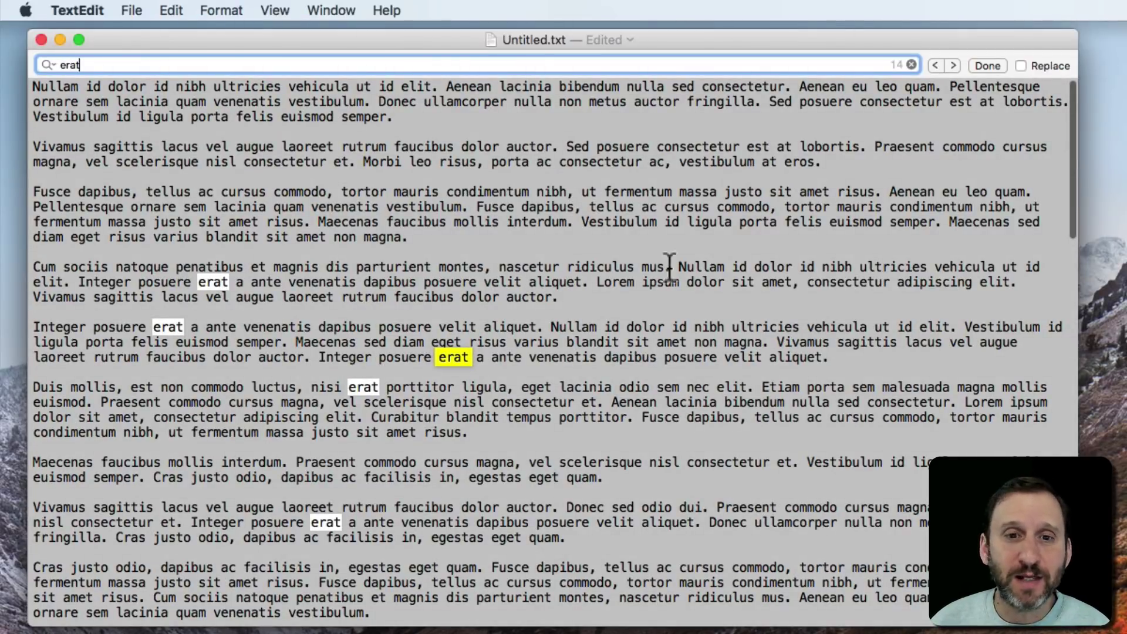
left_click(952, 65)
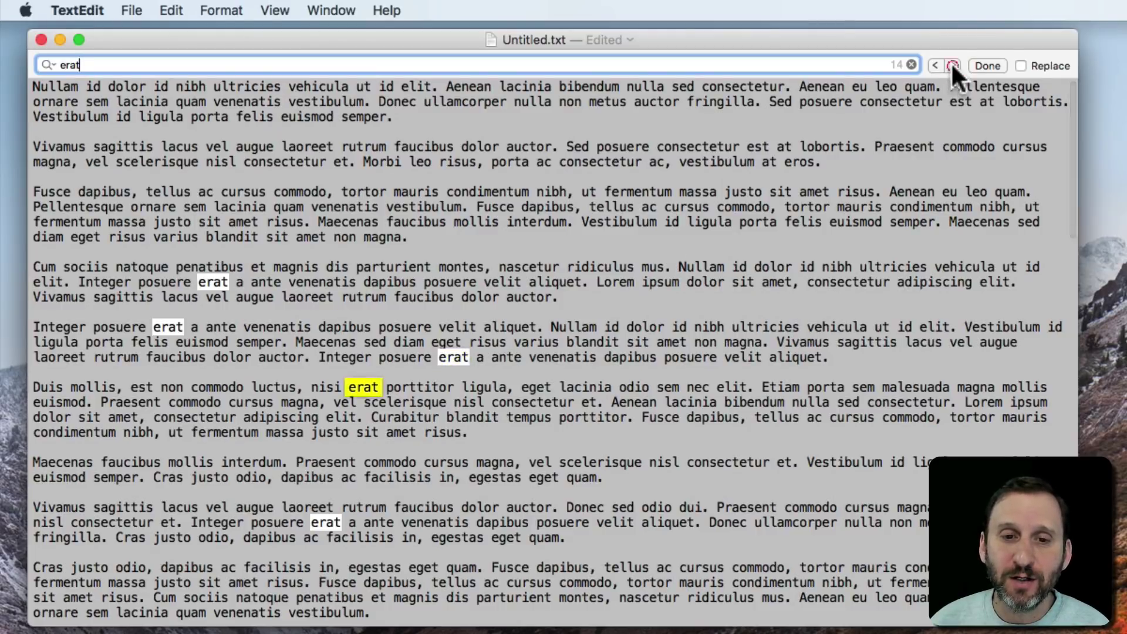
left_click(952, 65)
left_click(934, 65)
left_click(934, 65)
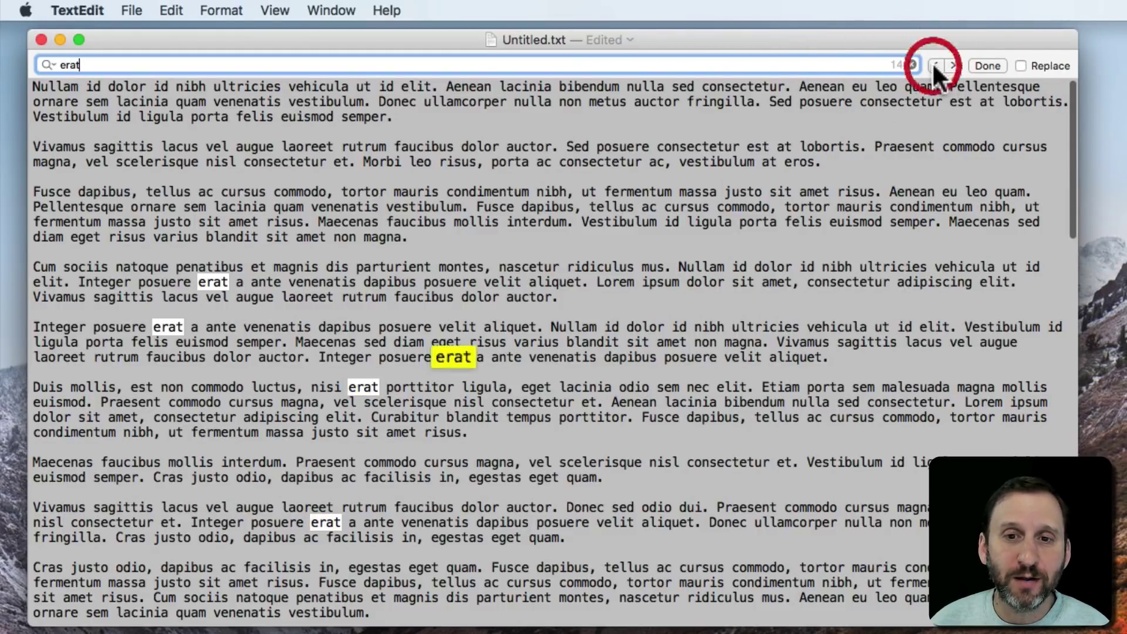
left_click(986, 65)
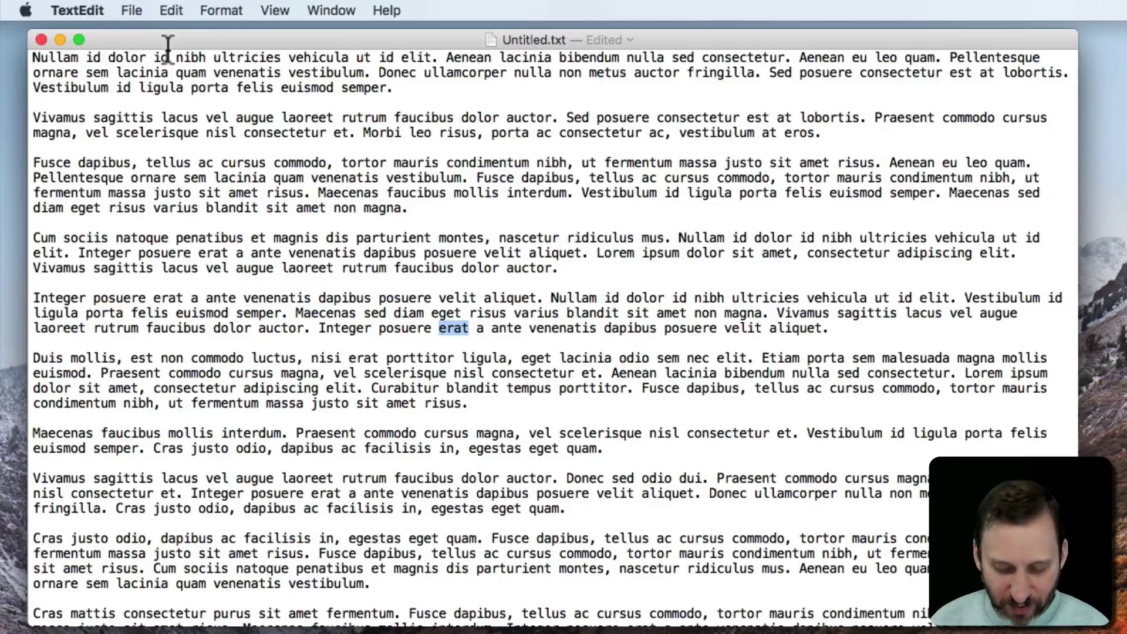
Reopen the search, clear the old term, and find text matching the Email Address pattern.
key("super+f")
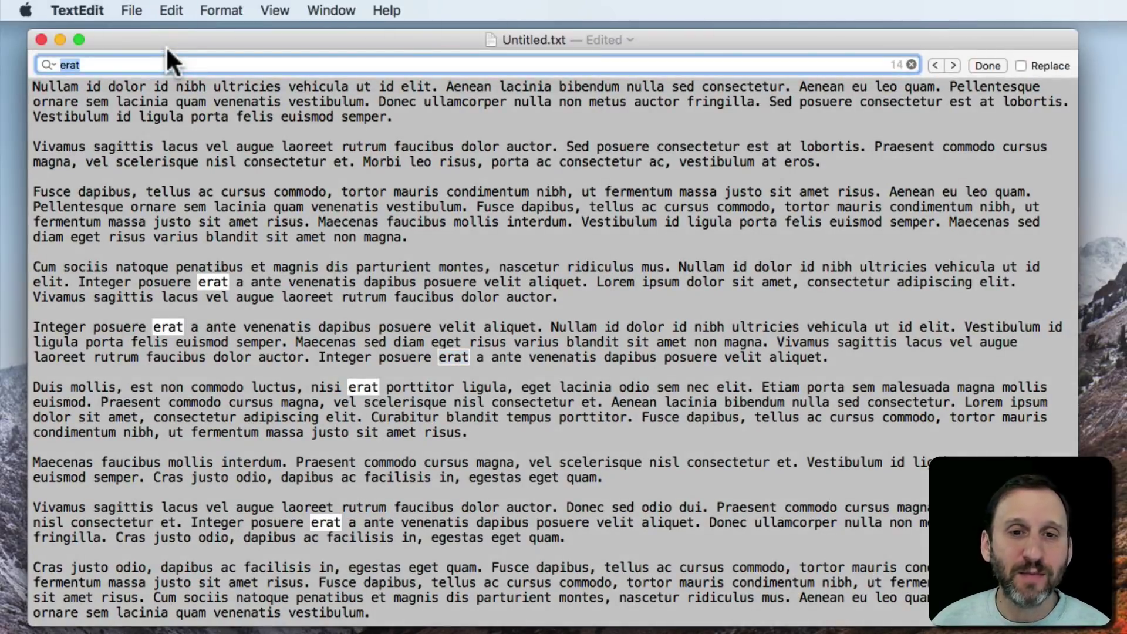
left_click(910, 64)
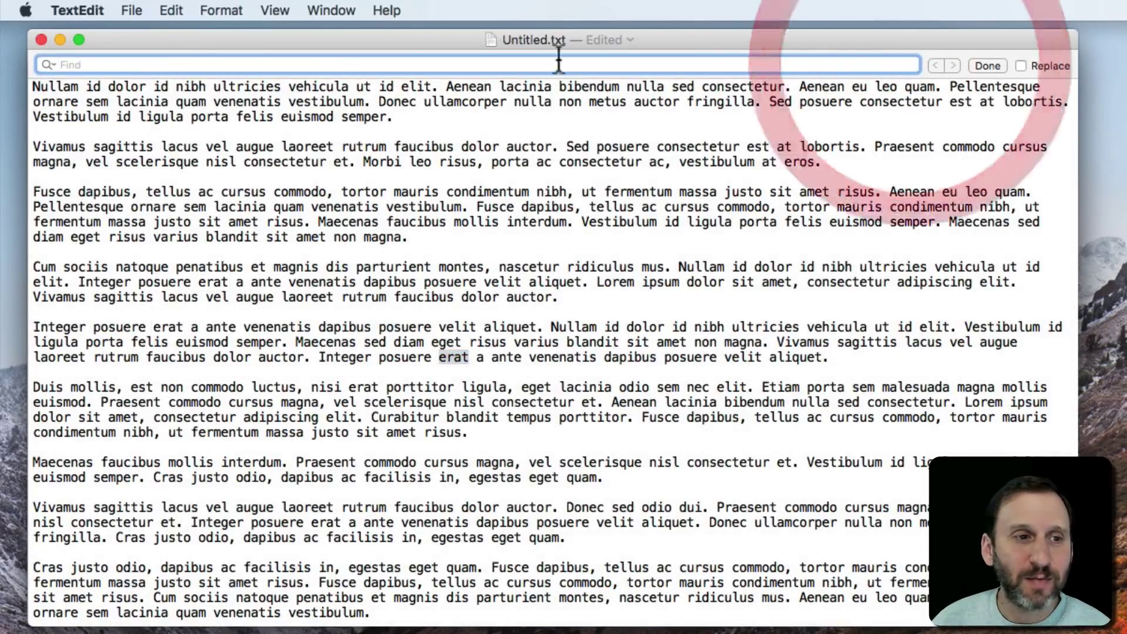
left_click(48, 64)
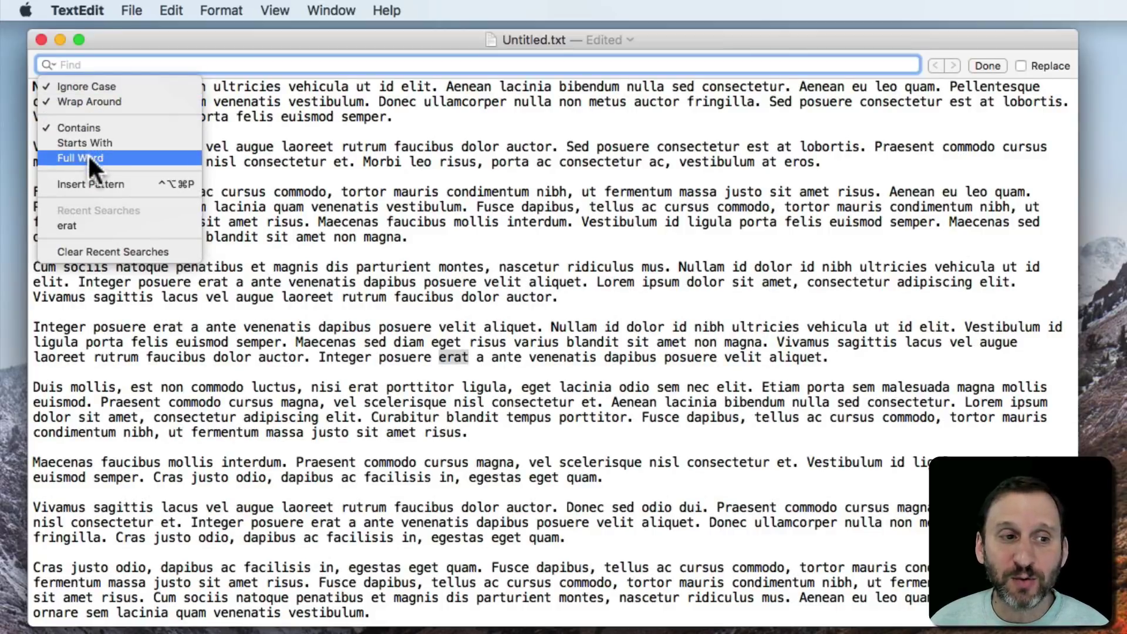
left_click(84, 183)
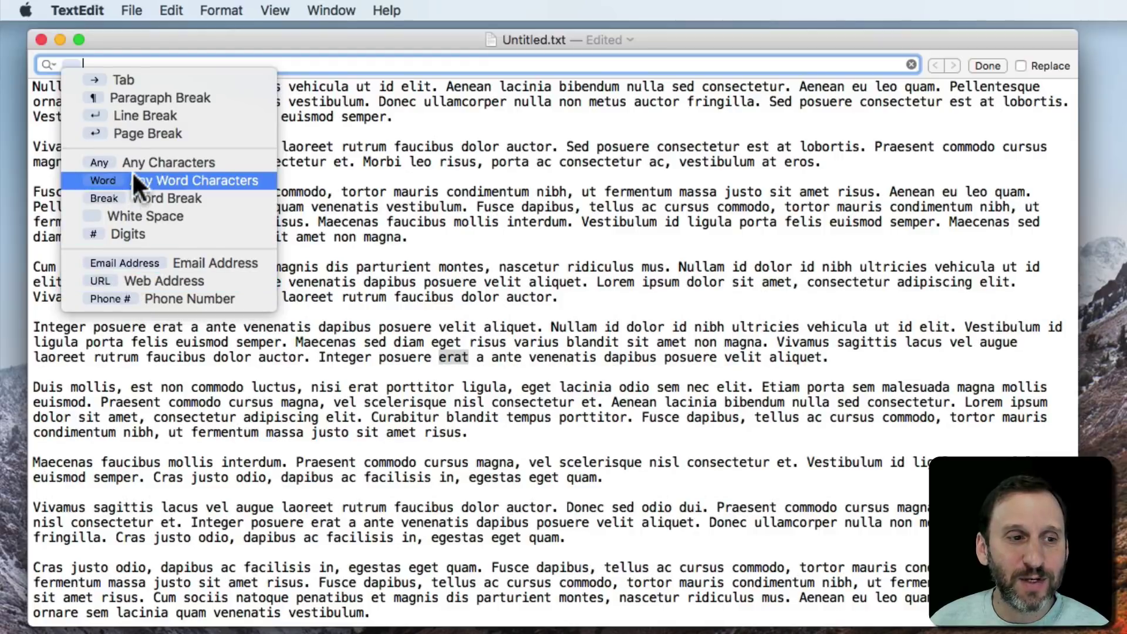
left_click(128, 262)
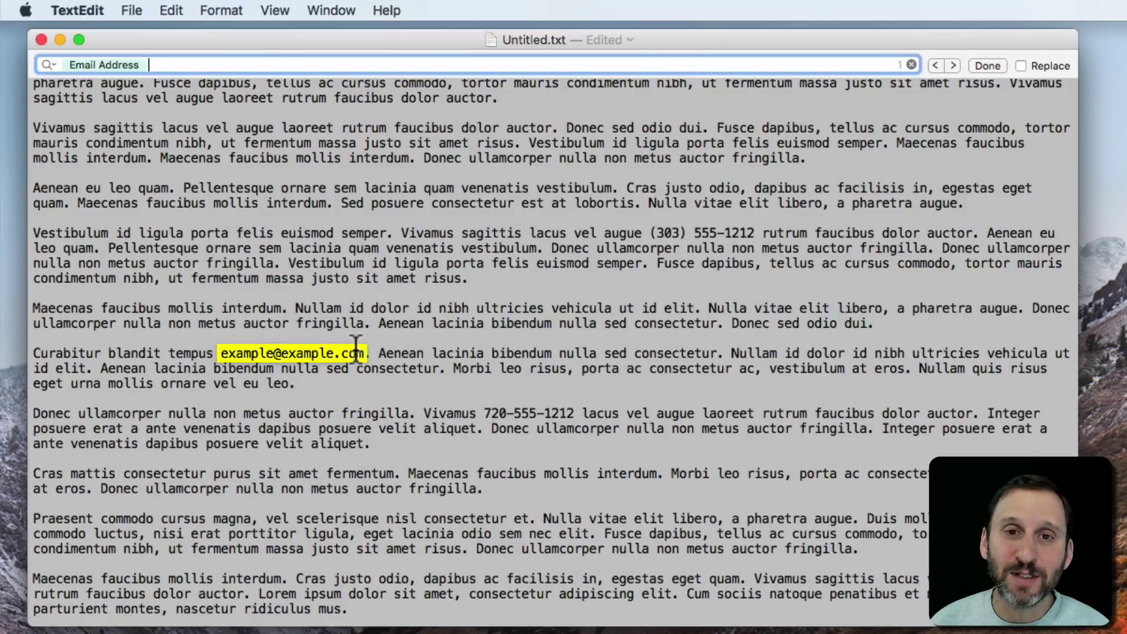
Replace the search term with the Web Address pattern to find URLs in the document.
left_click(911, 65)
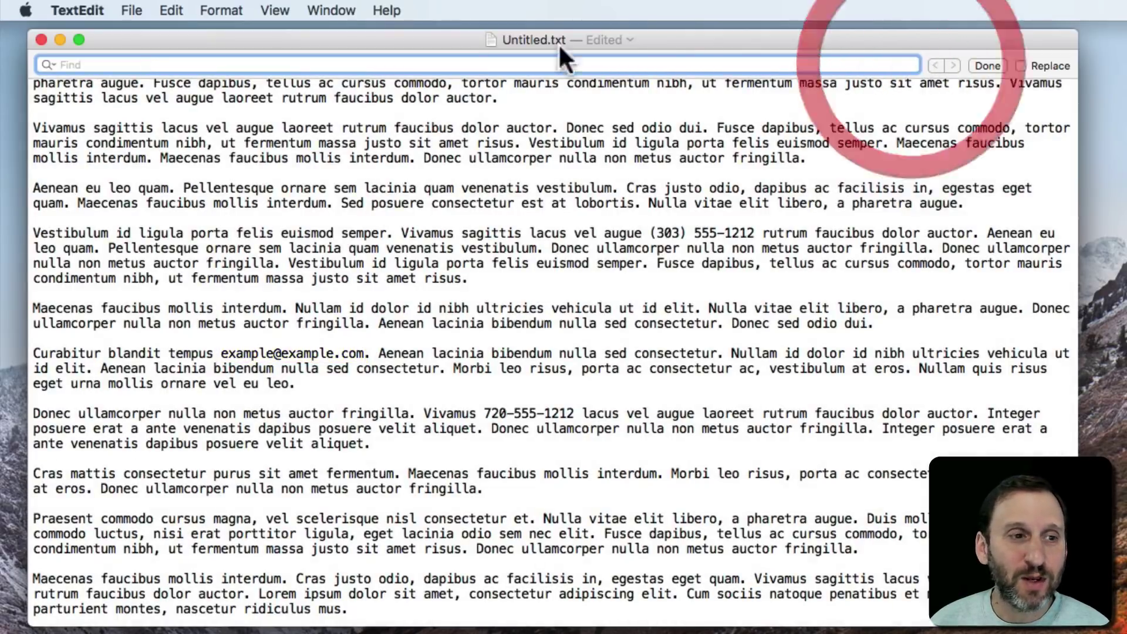
left_click(47, 65)
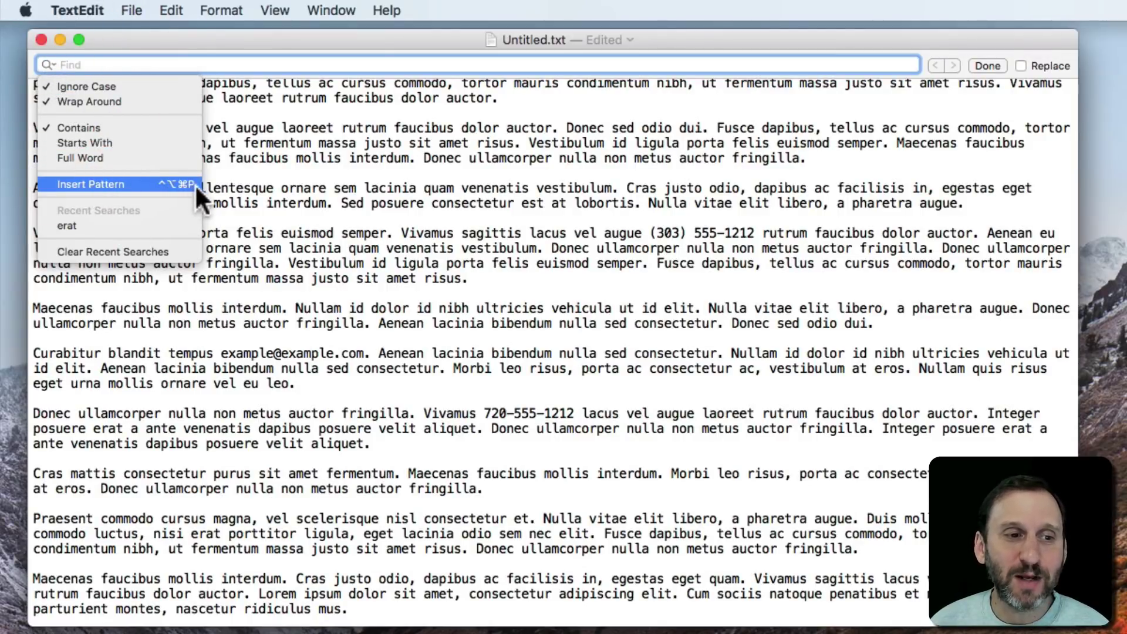
left_click(159, 186)
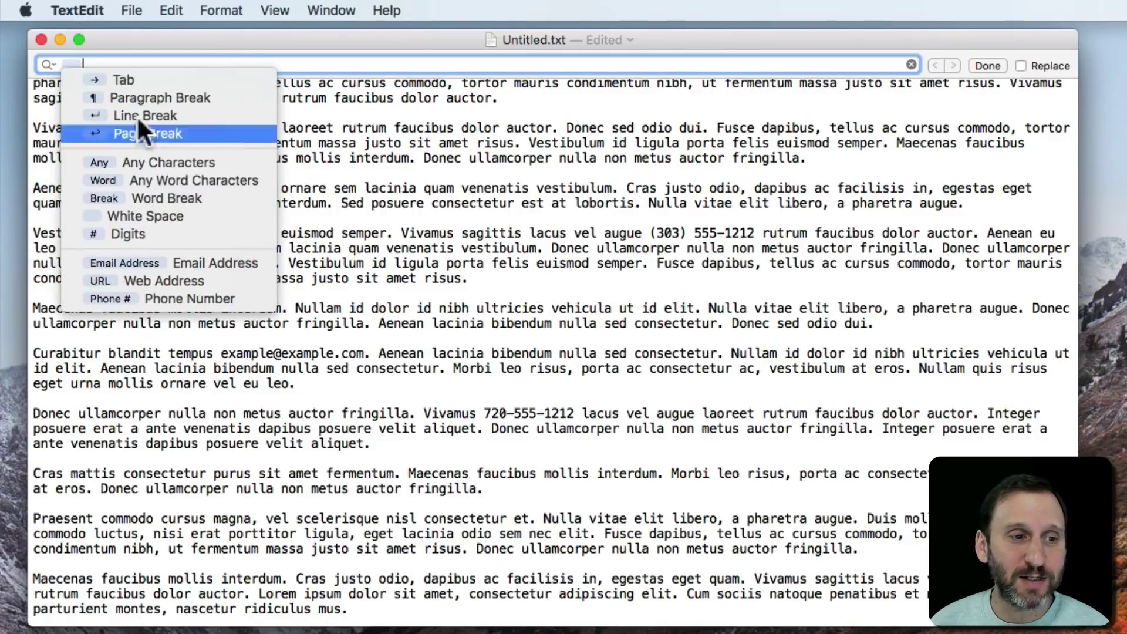
left_click(142, 280)
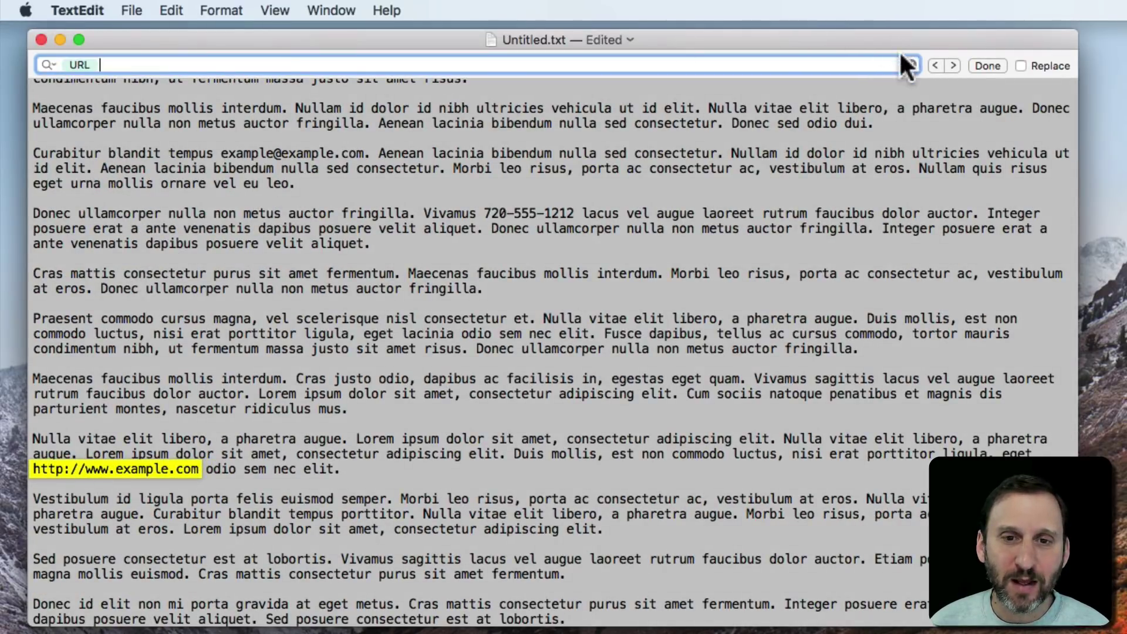
Replace the search term with the Phone Number pattern and move back and forth between its matches.
left_click(911, 64)
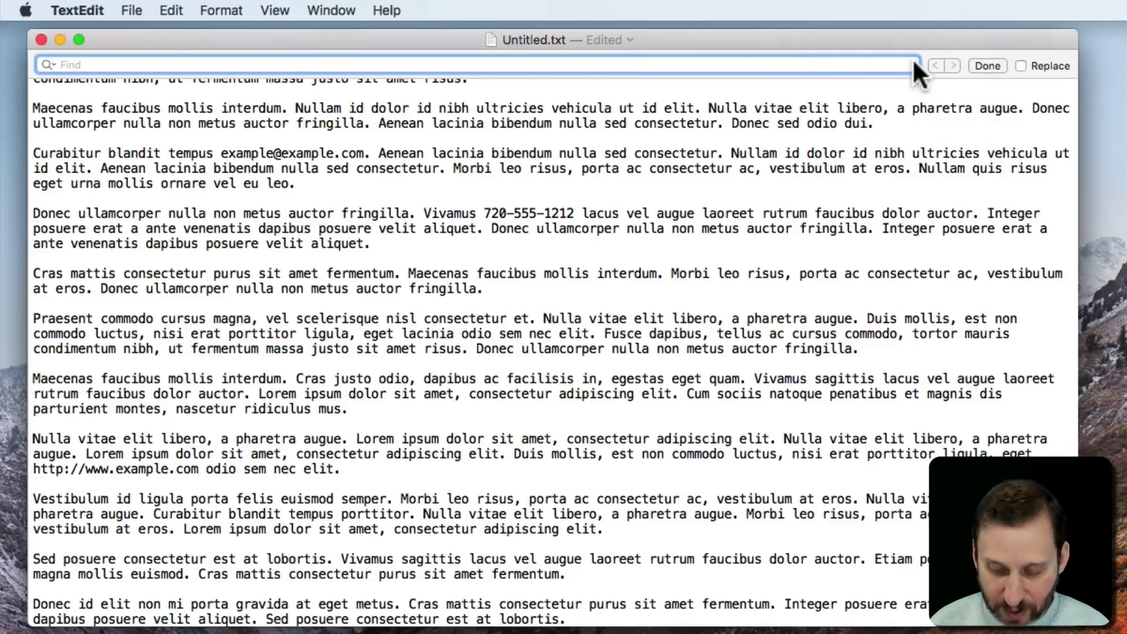
key("ctrl+alt+super+p")
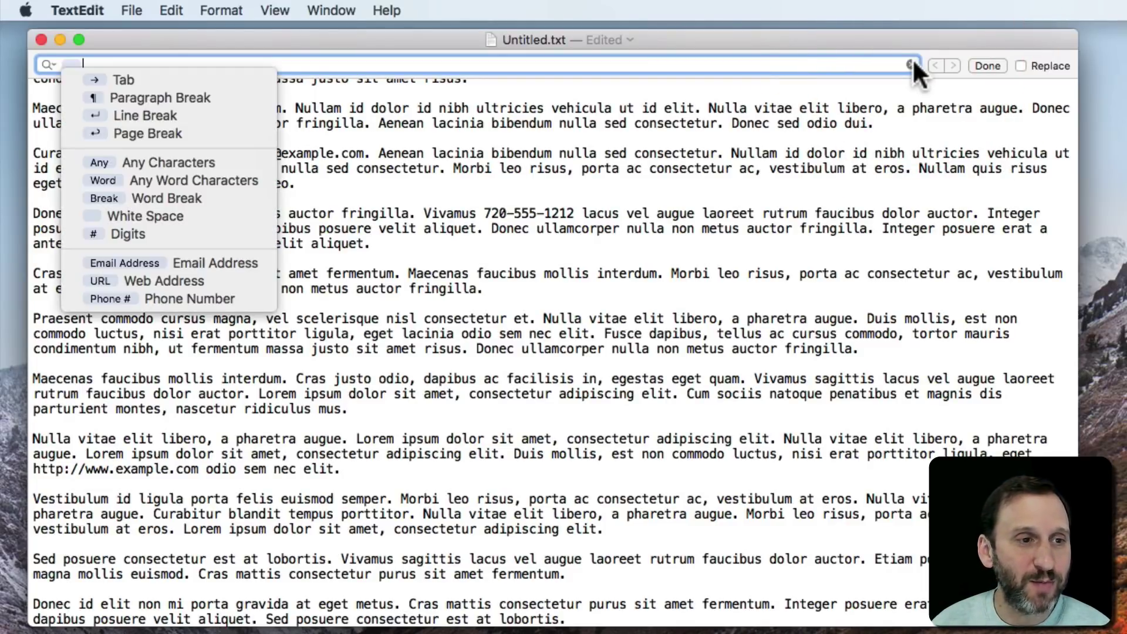
left_click(154, 300)
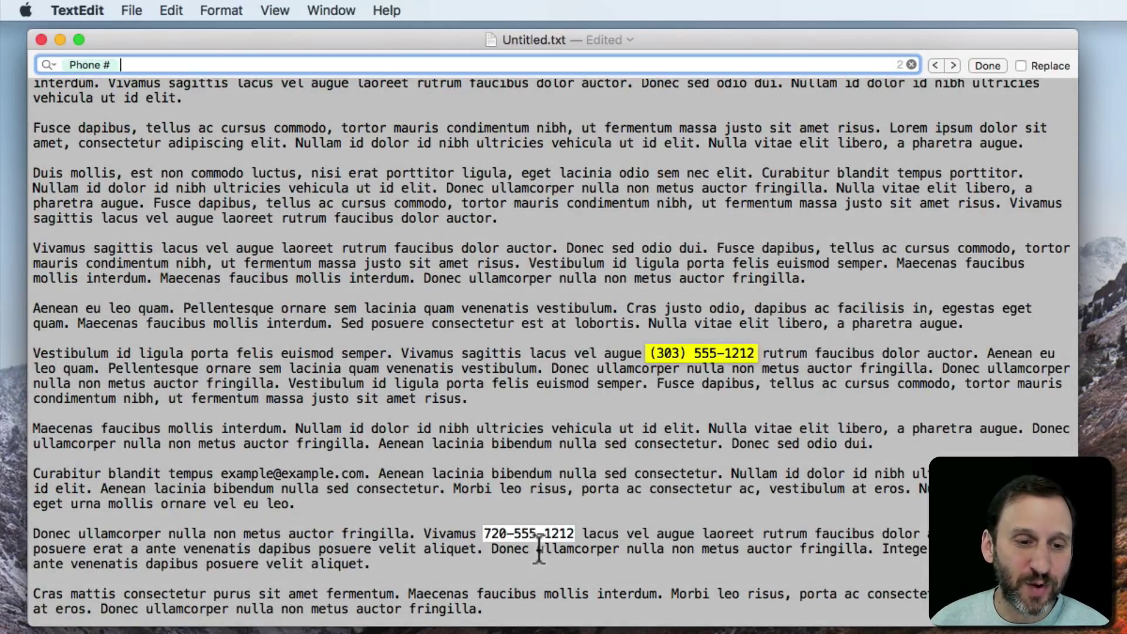
left_click(952, 63)
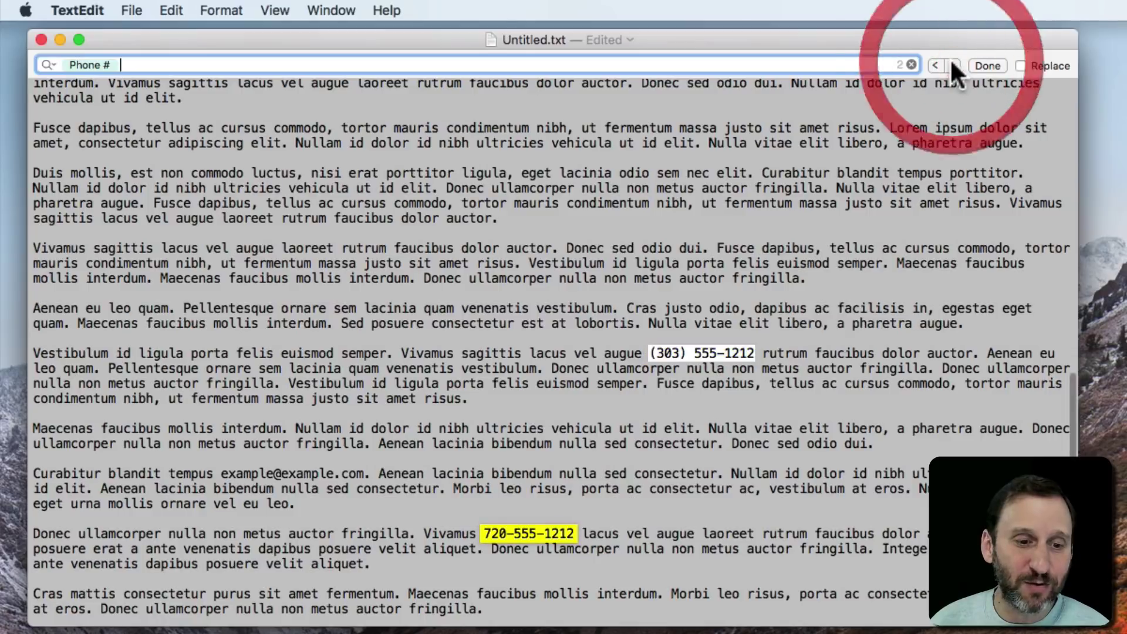
left_click(936, 64)
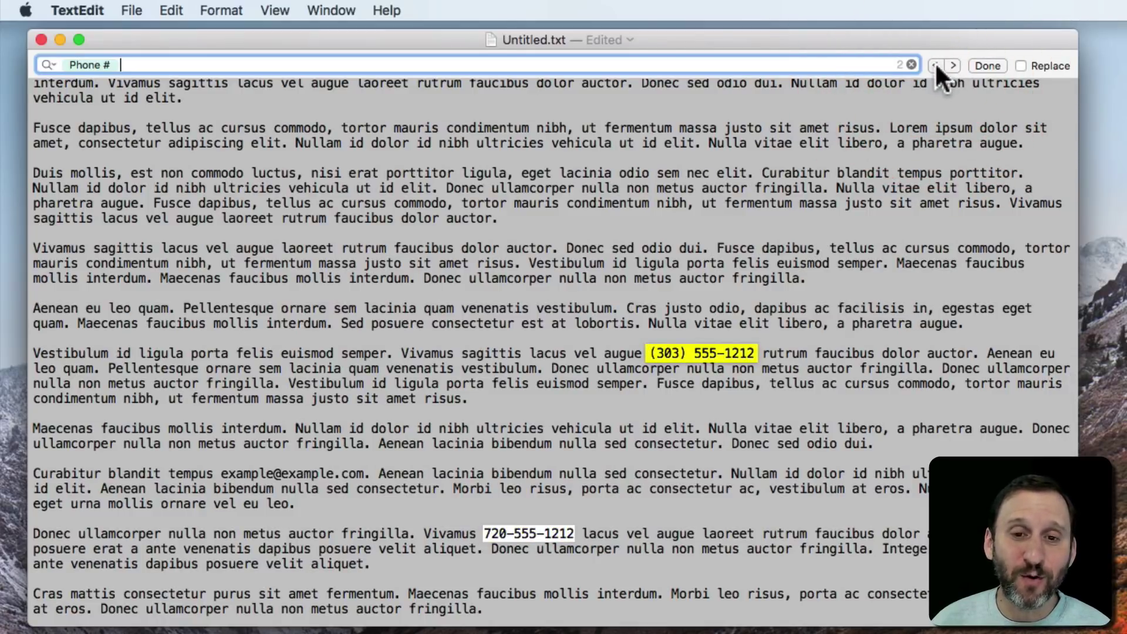
left_click(952, 64)
left_click(938, 64)
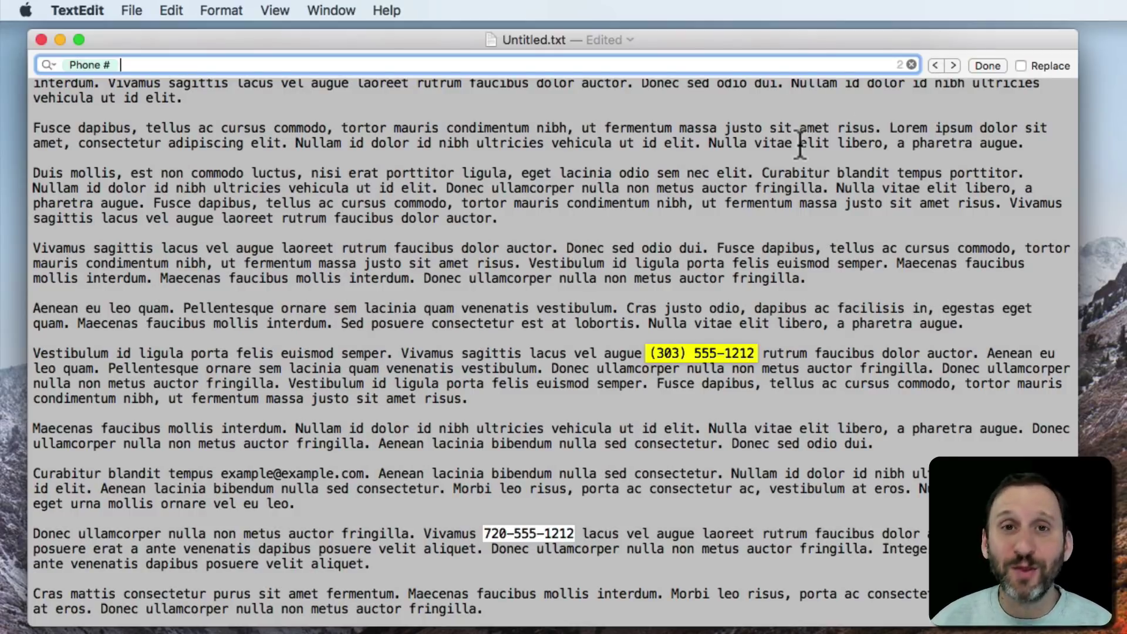
Clear the search, select the phrase "rutrum faucibus dolor" in the text as an example, and search for "rutrum".
left_click(912, 64)
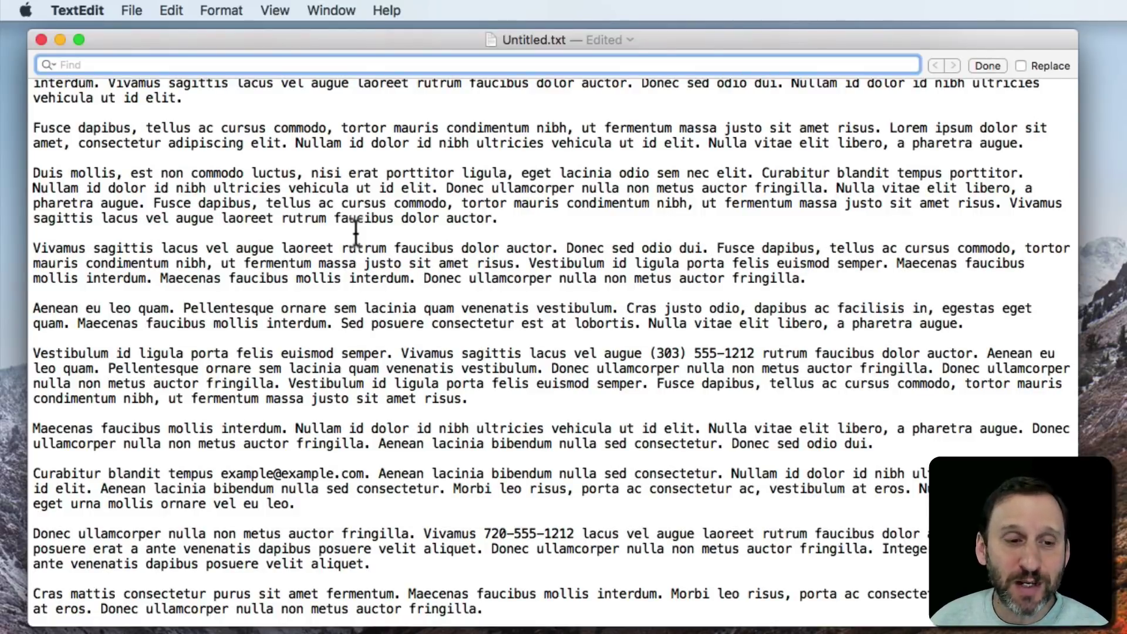
left_click_drag(343, 248, 485, 248)
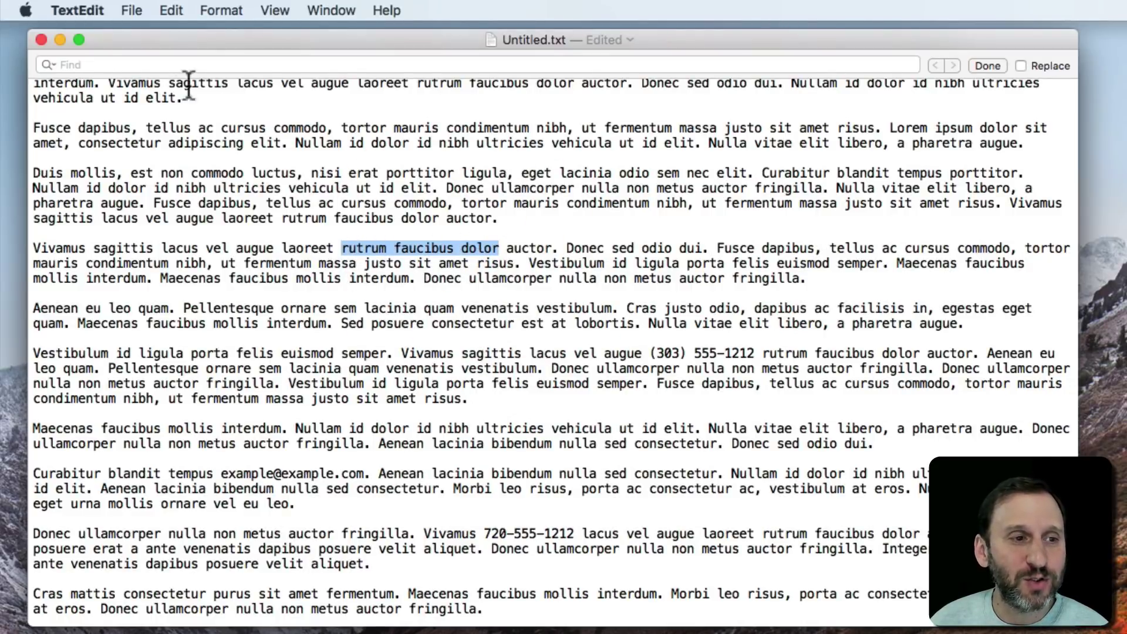
left_click(88, 65)
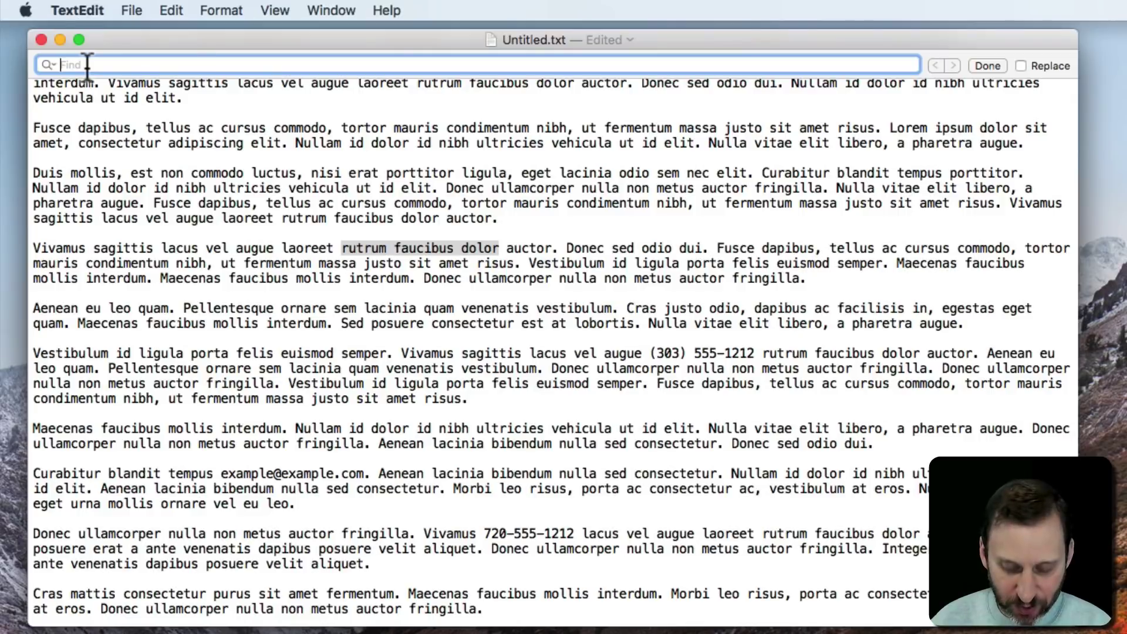
type("rtu")
key("Return")
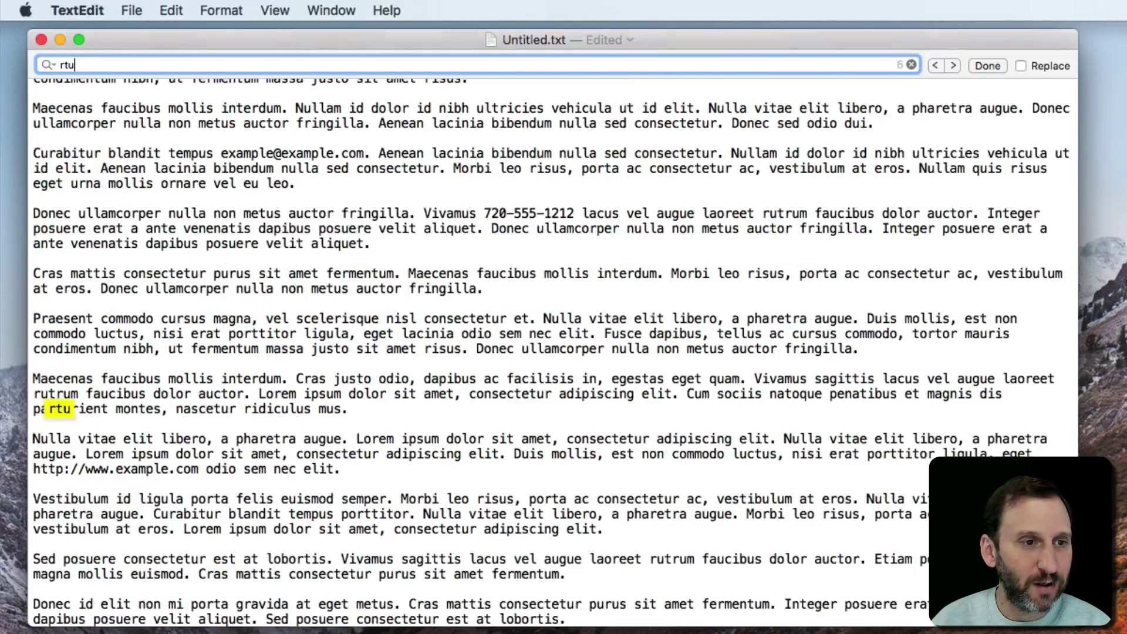
key("BackSpace")
key("BackSpace")
type("utrum")
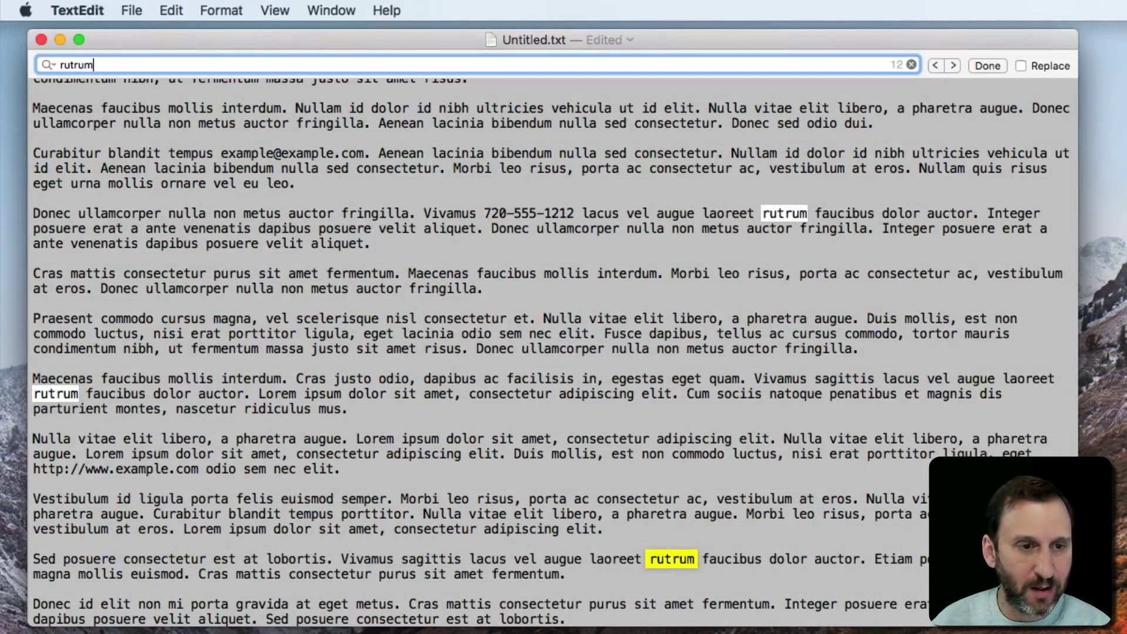
scroll(315, 170, "up", 15)
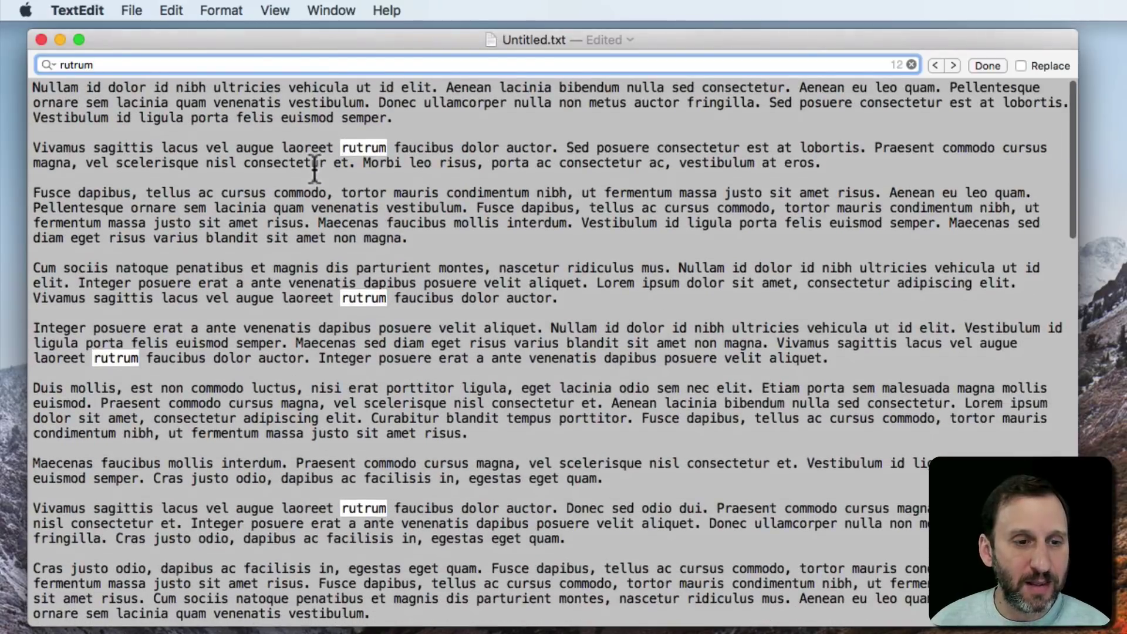
Extend the "rutrum" search with a space, the Any Word Characters pattern, another space and "dolor".
left_click(127, 63)
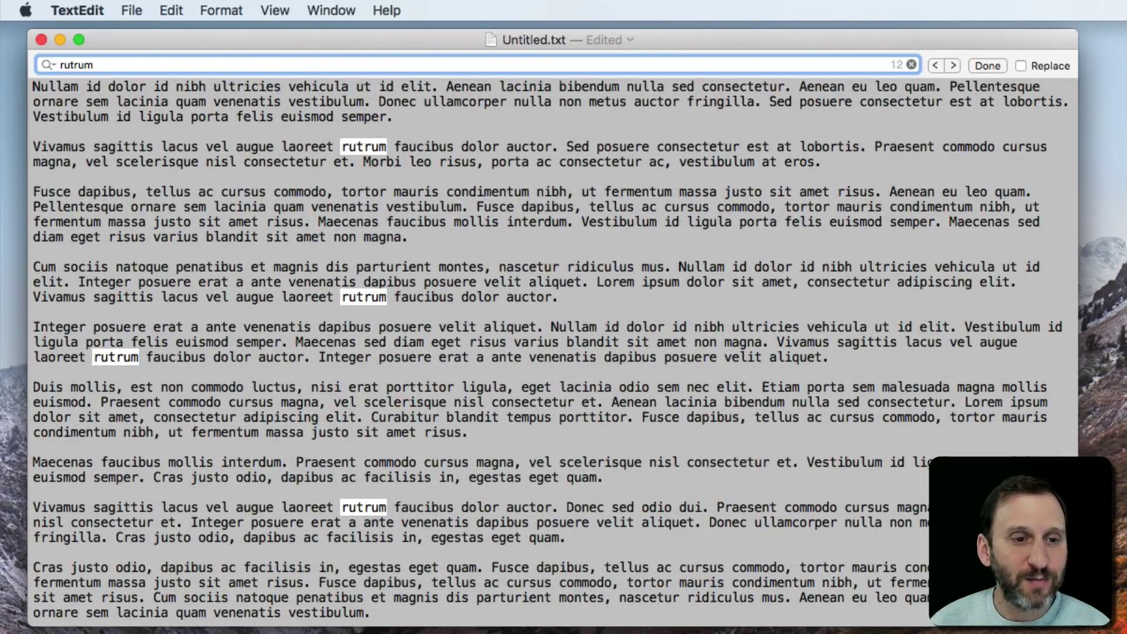
key("Return")
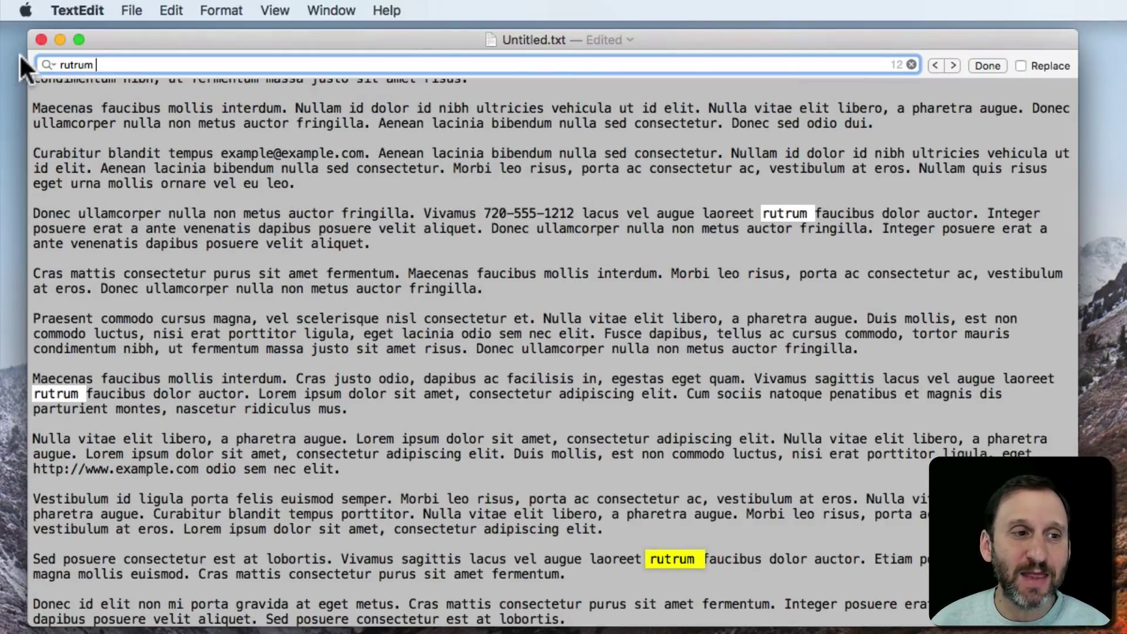
key("ctrl+alt+super+p")
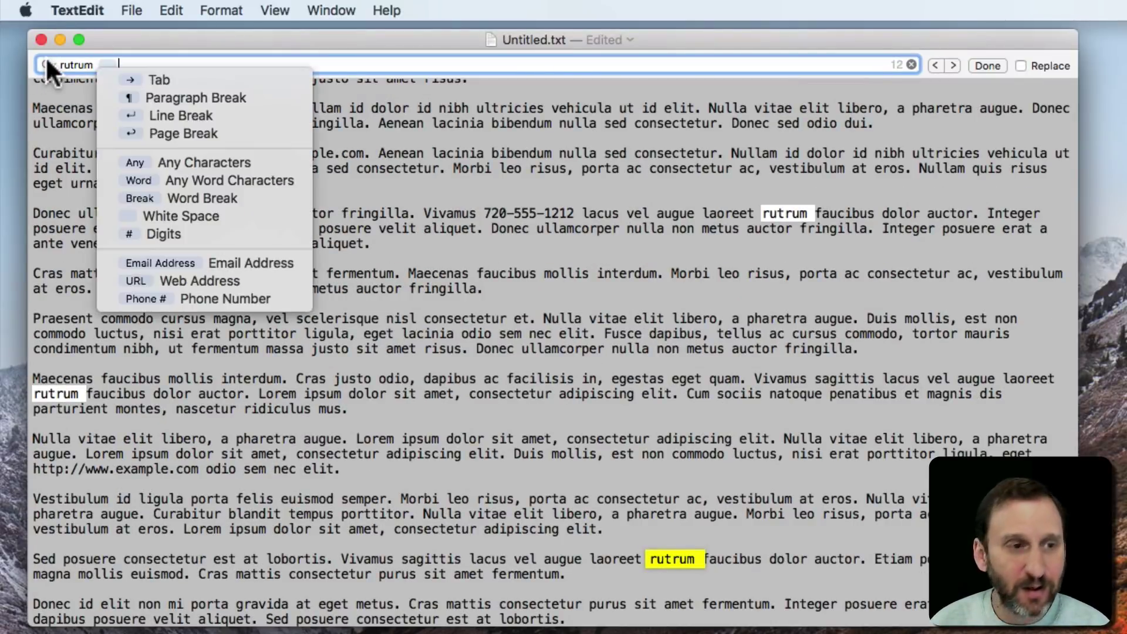
left_click(206, 181)
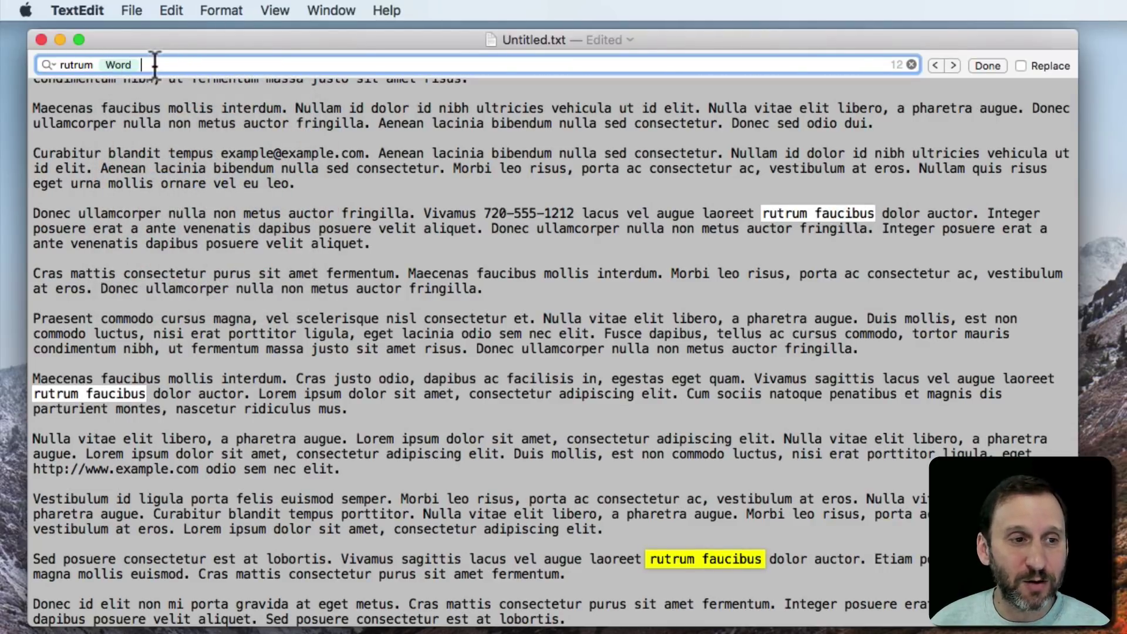
type("d")
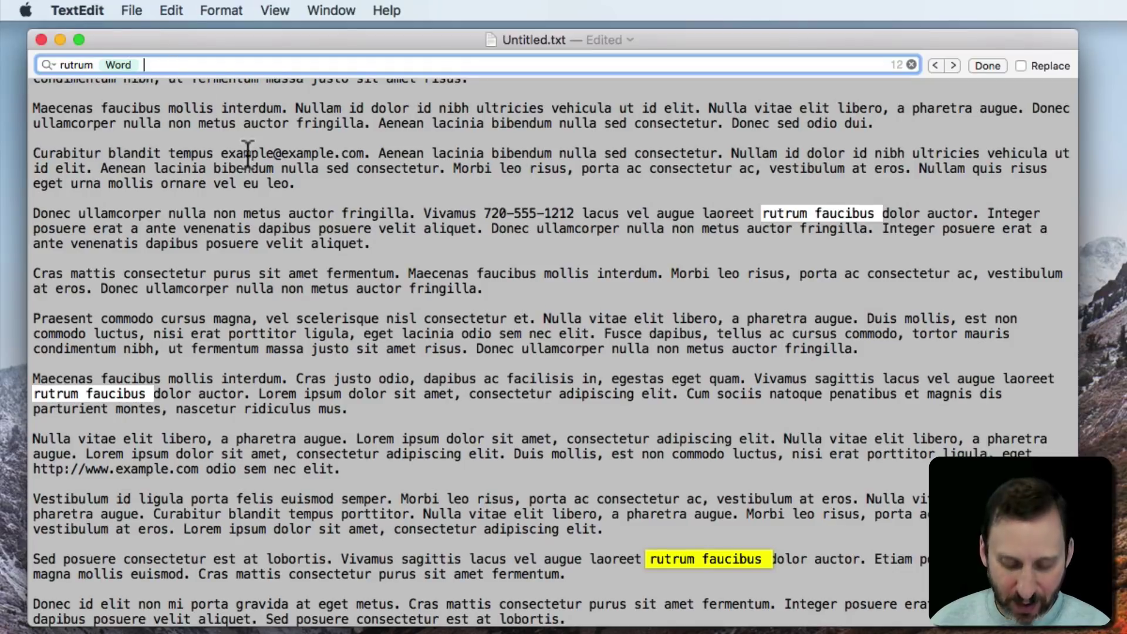
type("olor")
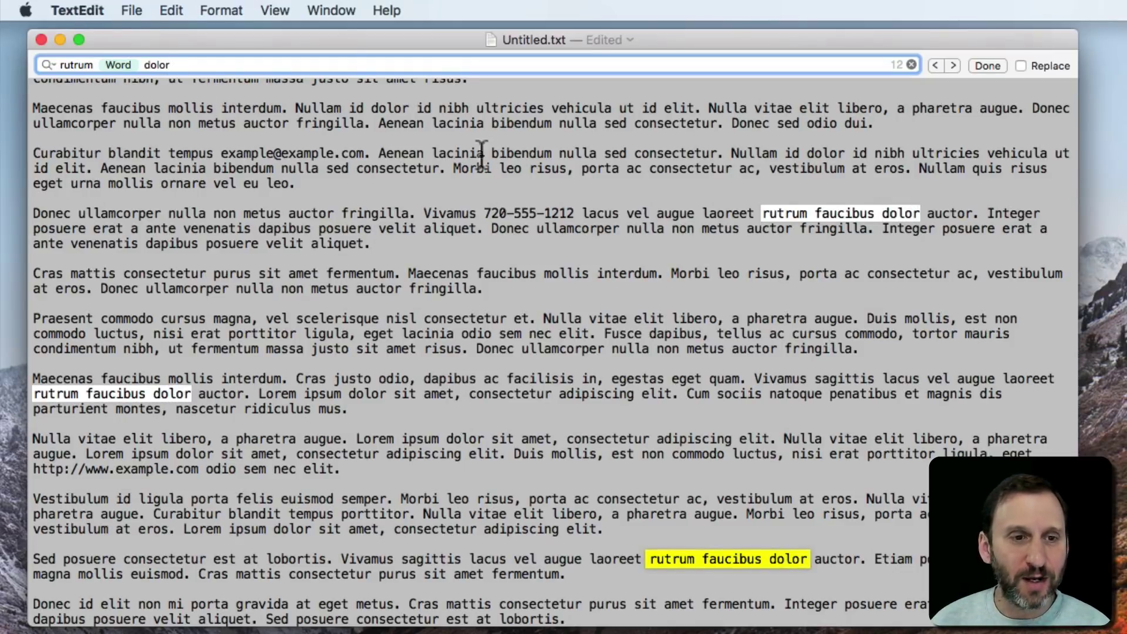
Move forward through several matches of the "rutrum", any word, "dolor" search.
left_click(952, 65)
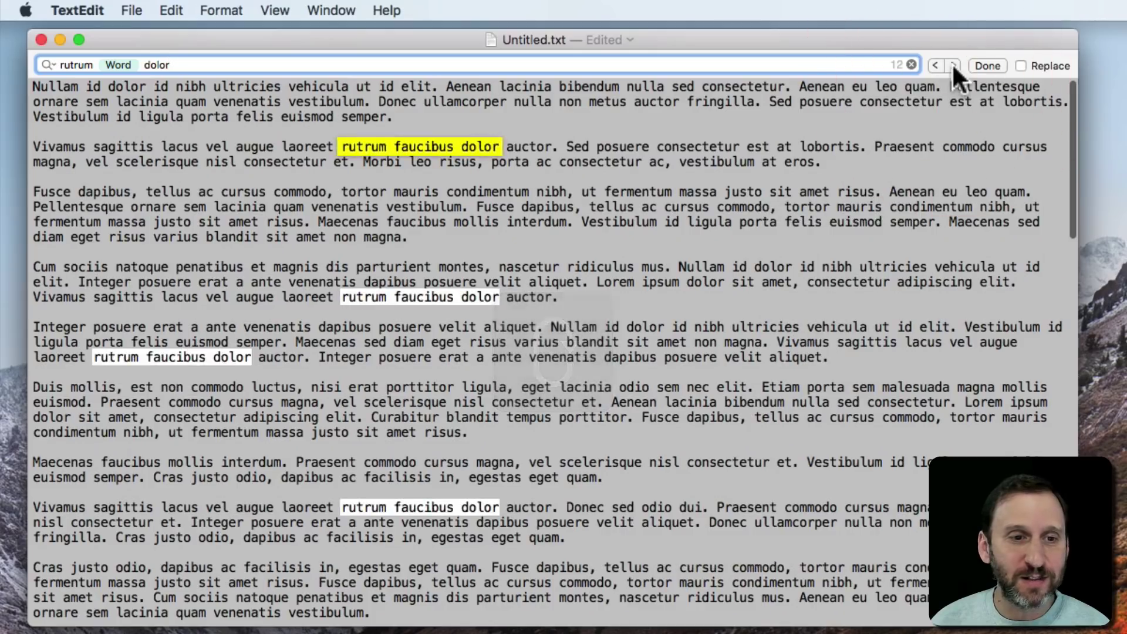
left_click(953, 65)
left_click(952, 64)
left_click(952, 64)
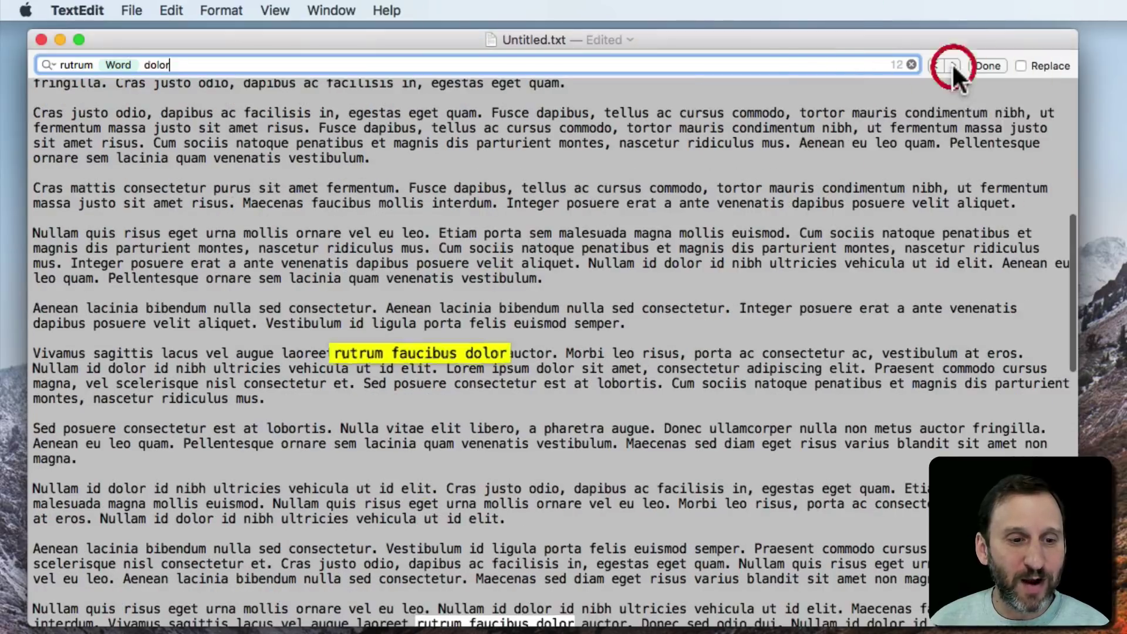
Replace the word "faucibus" with "fgfdh" in the second matching phrase near the document's start and return to the search.
scroll(375, 223, "up", 10)
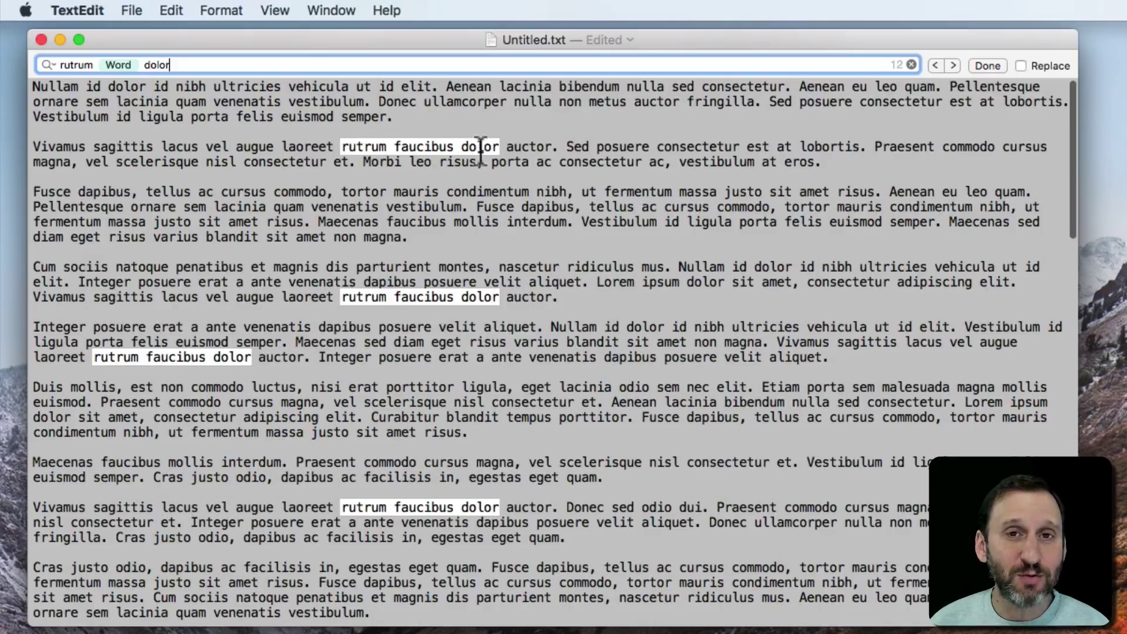
double_click(411, 146)
double_click(418, 296)
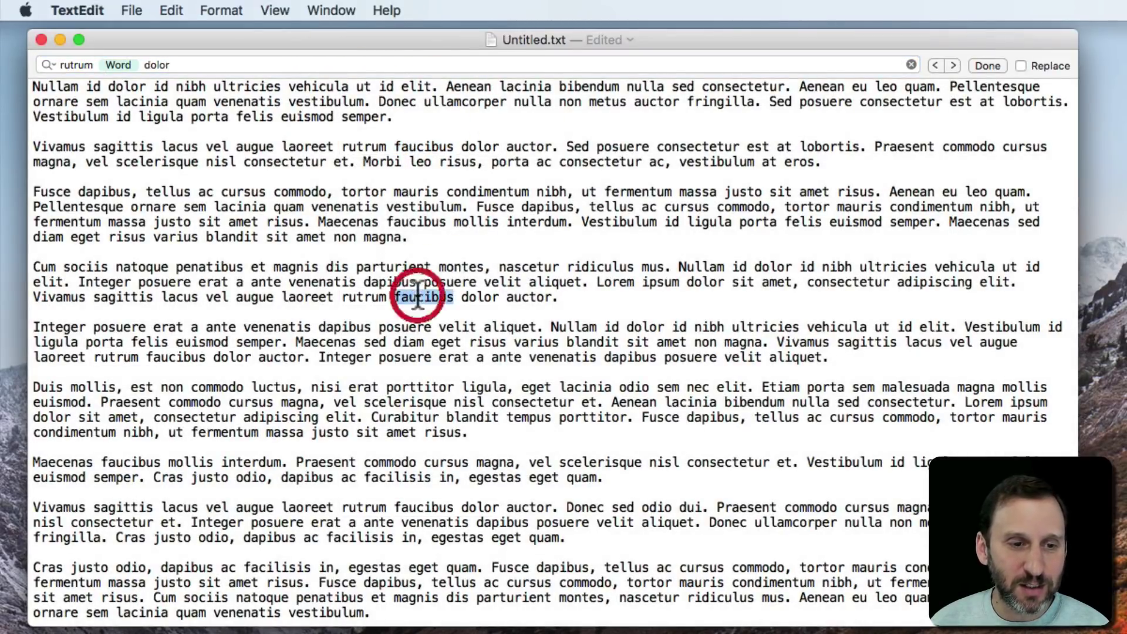
type("fgfdh")
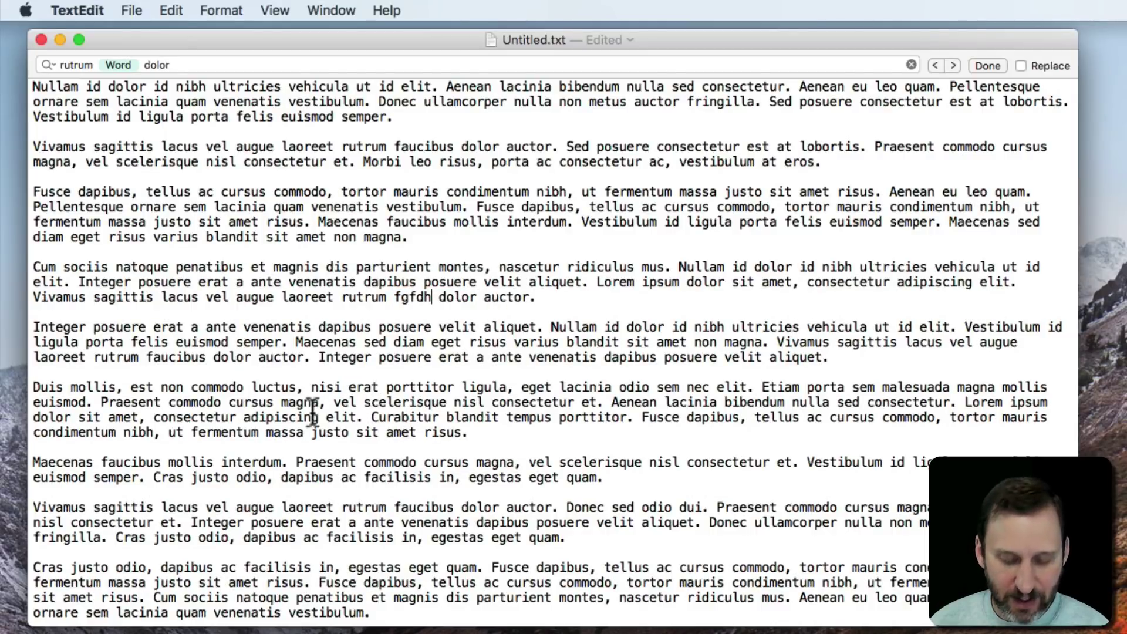
key("super+f")
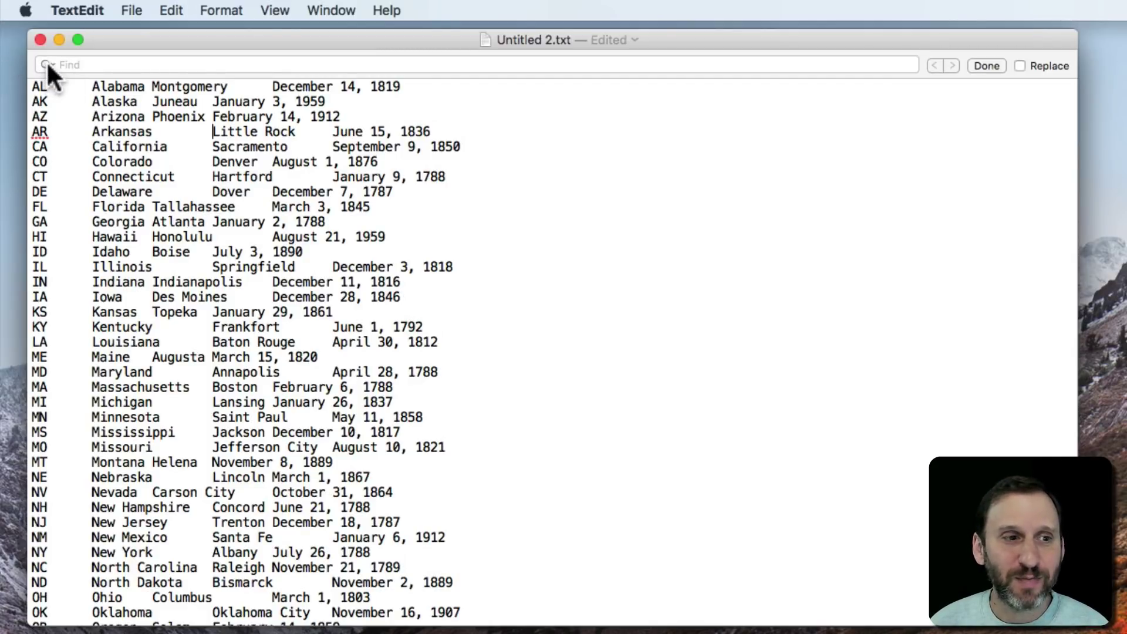
Start a search in Untitled 2.txt with the Any Word Characters pattern followed by the Tab pattern.
left_click(66, 65)
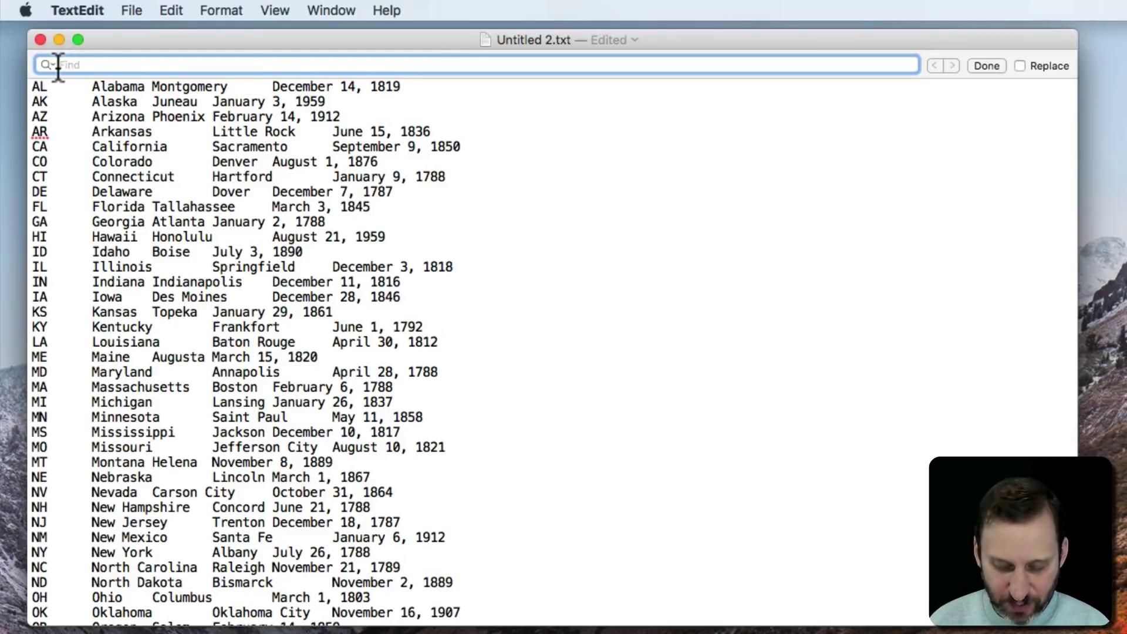
left_click(56, 66)
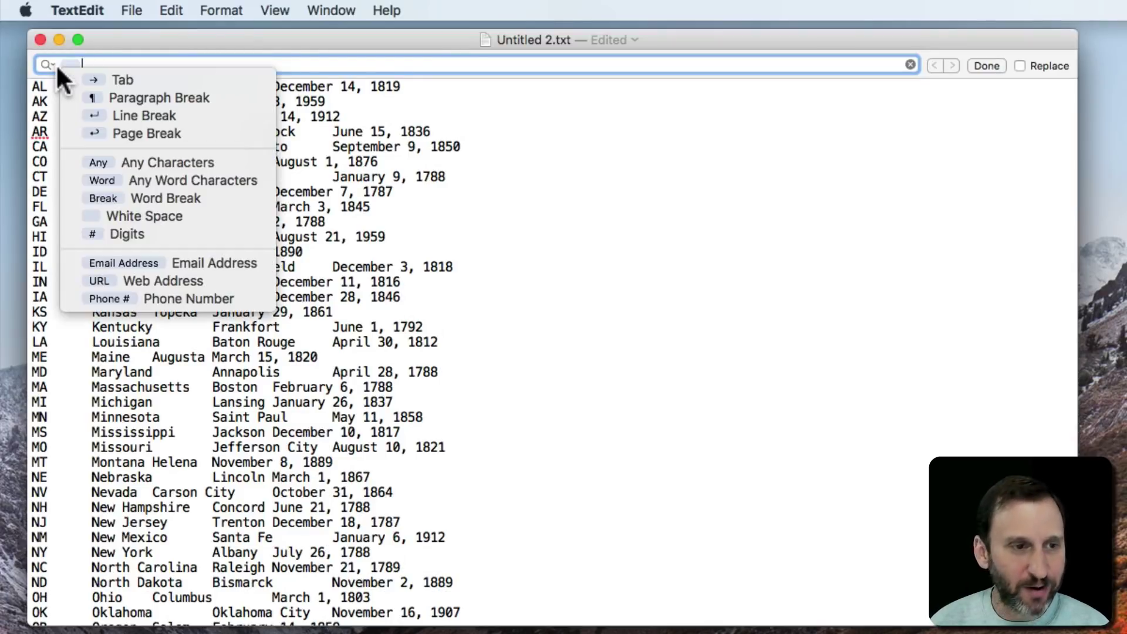
left_click(176, 176)
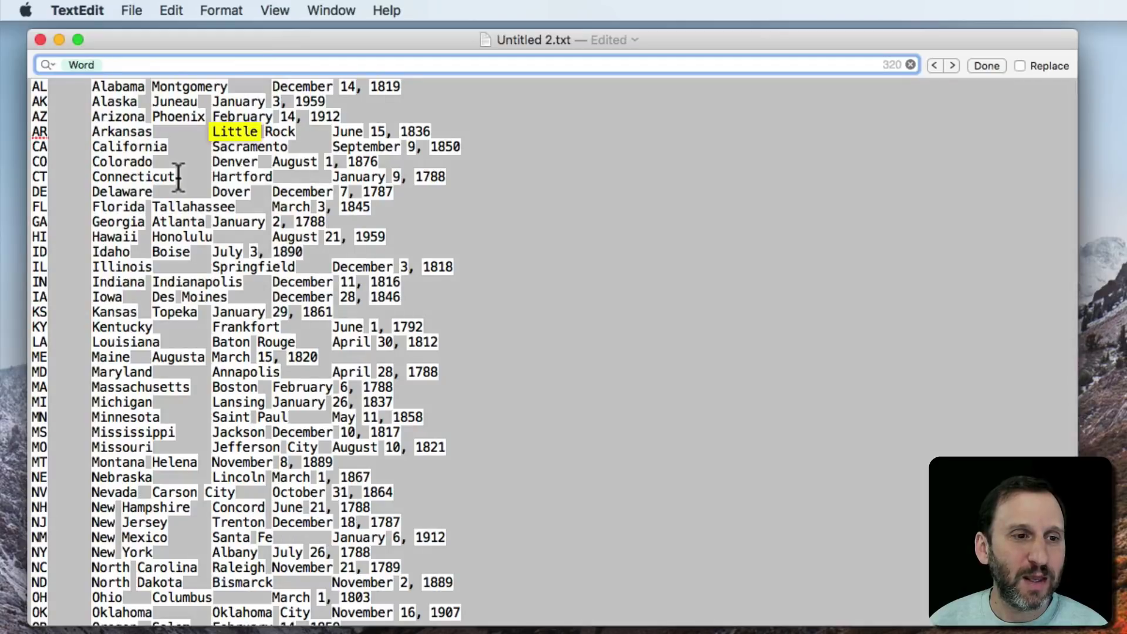
key("ctrl+alt+super+p")
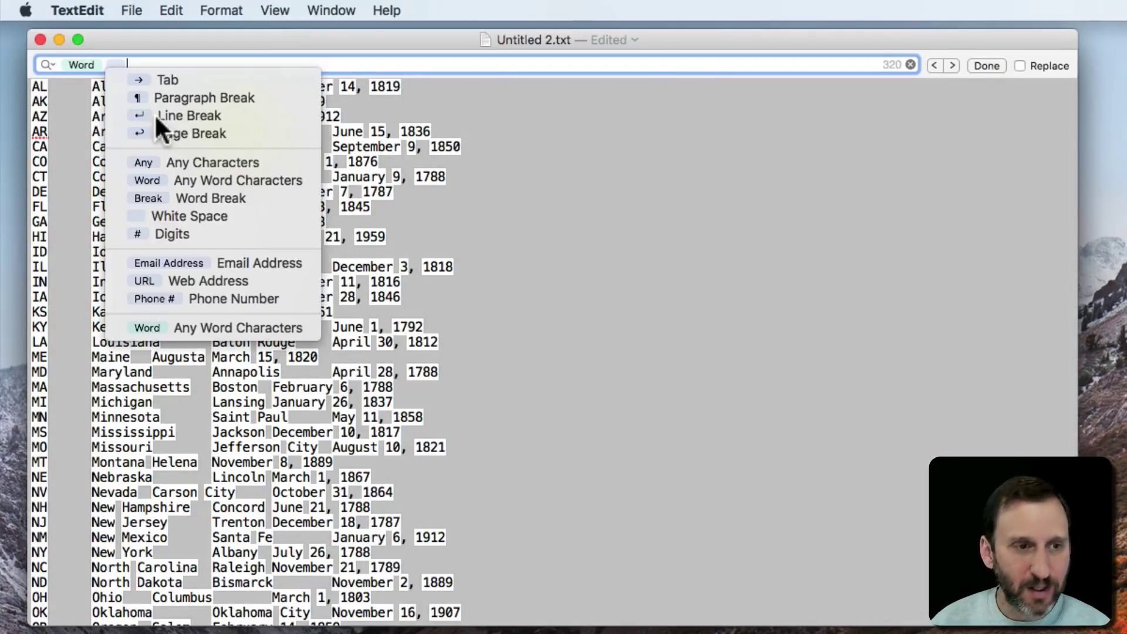
left_click(164, 78)
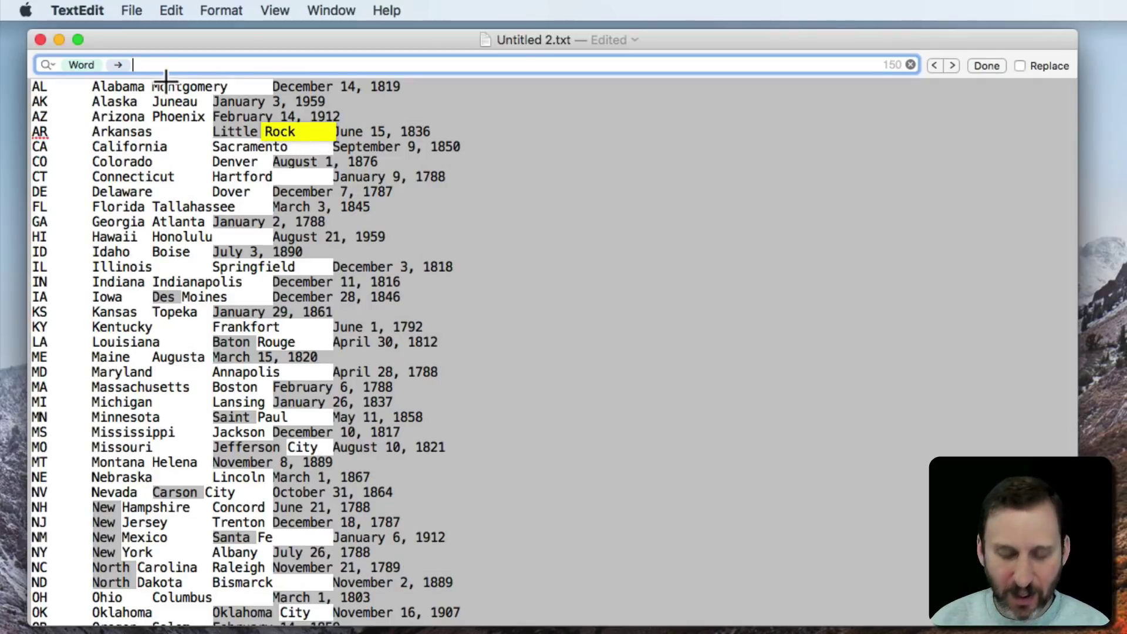
Extend the search with the Any Characters pattern followed by a second Tab pattern.
key("ctrl+alt+super+p")
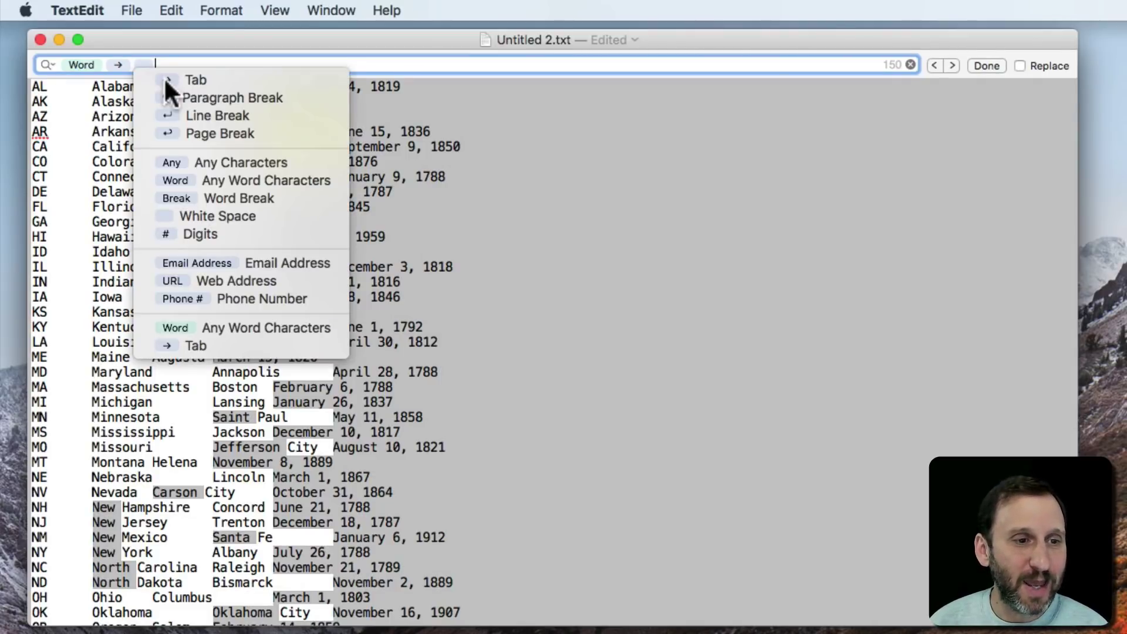
left_click(234, 162)
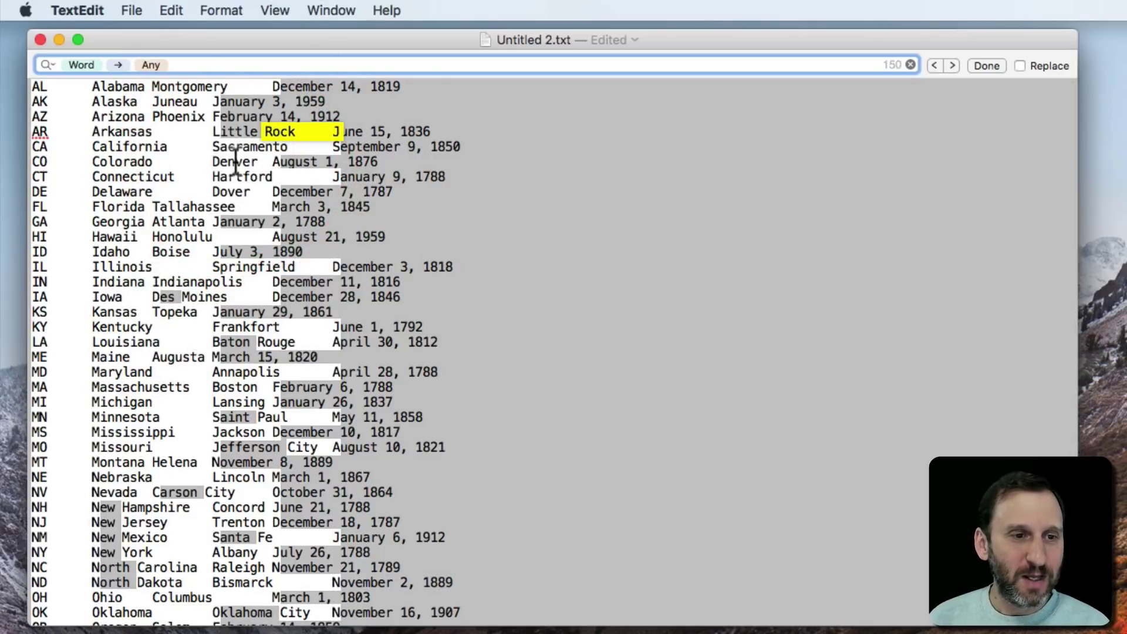
left_click(181, 64)
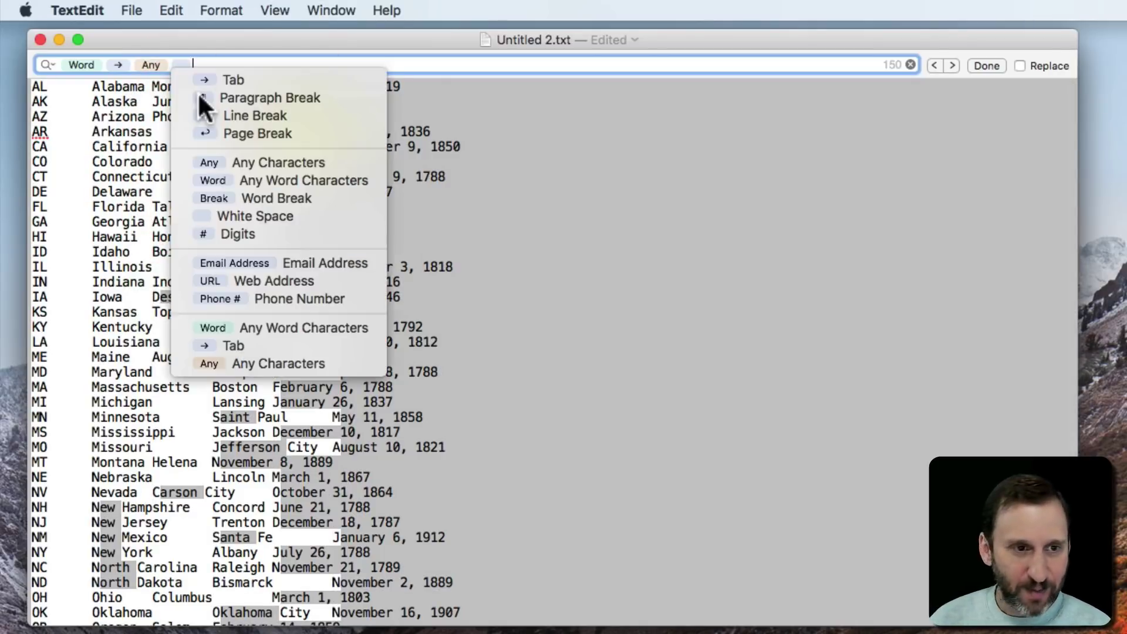
left_click(249, 78)
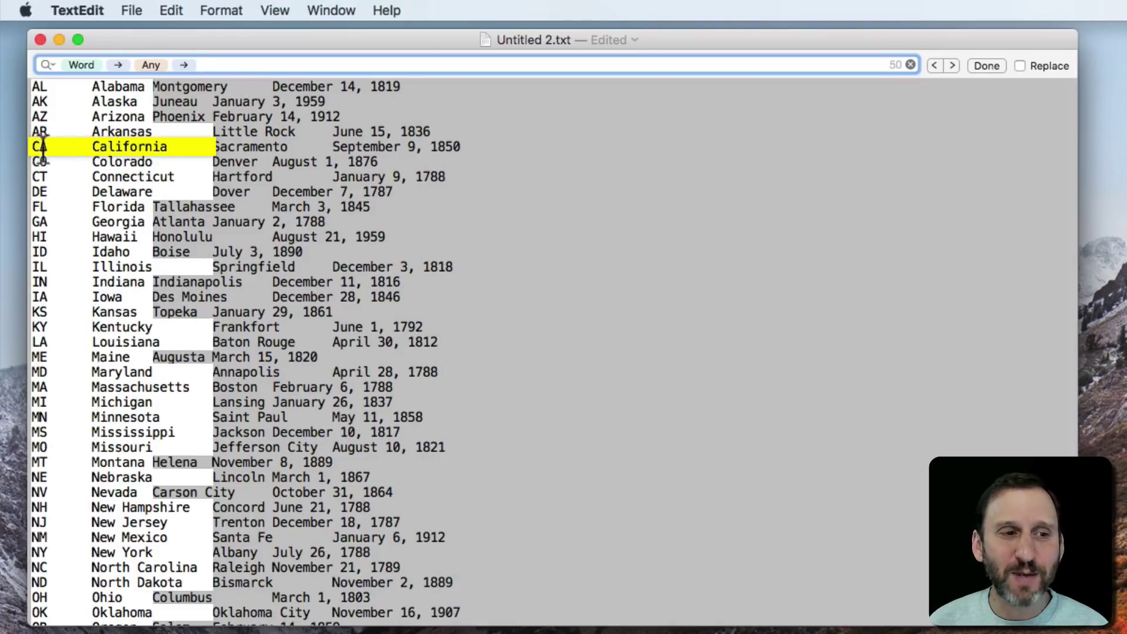
Insert the Line Break pattern at the start of the search, before the Any Word Characters pattern.
left_click(59, 62)
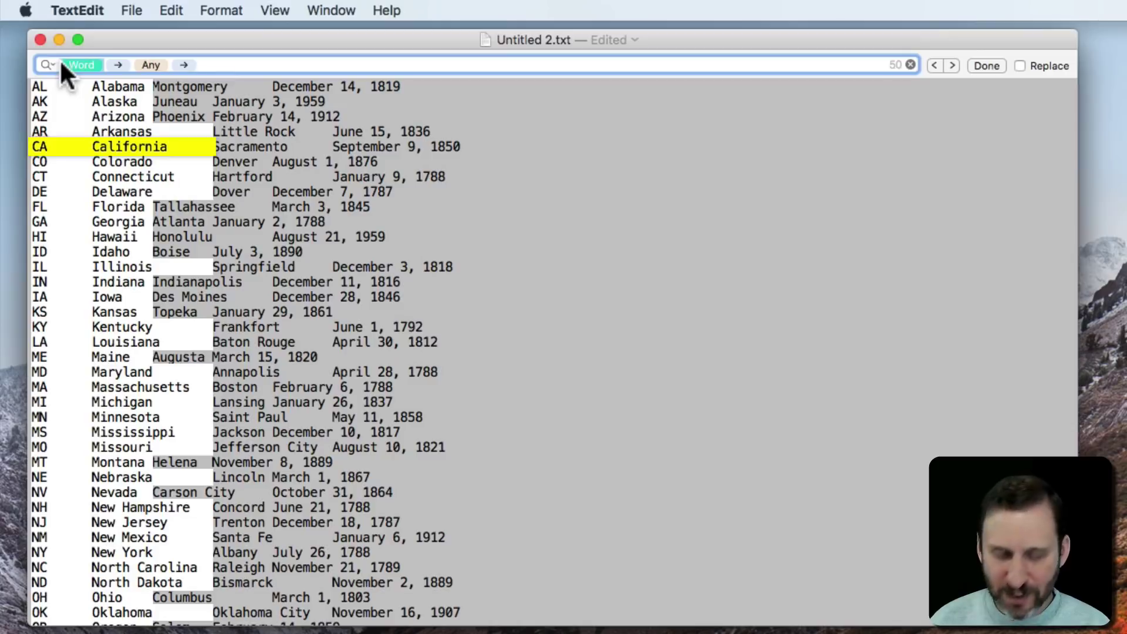
left_click(59, 62)
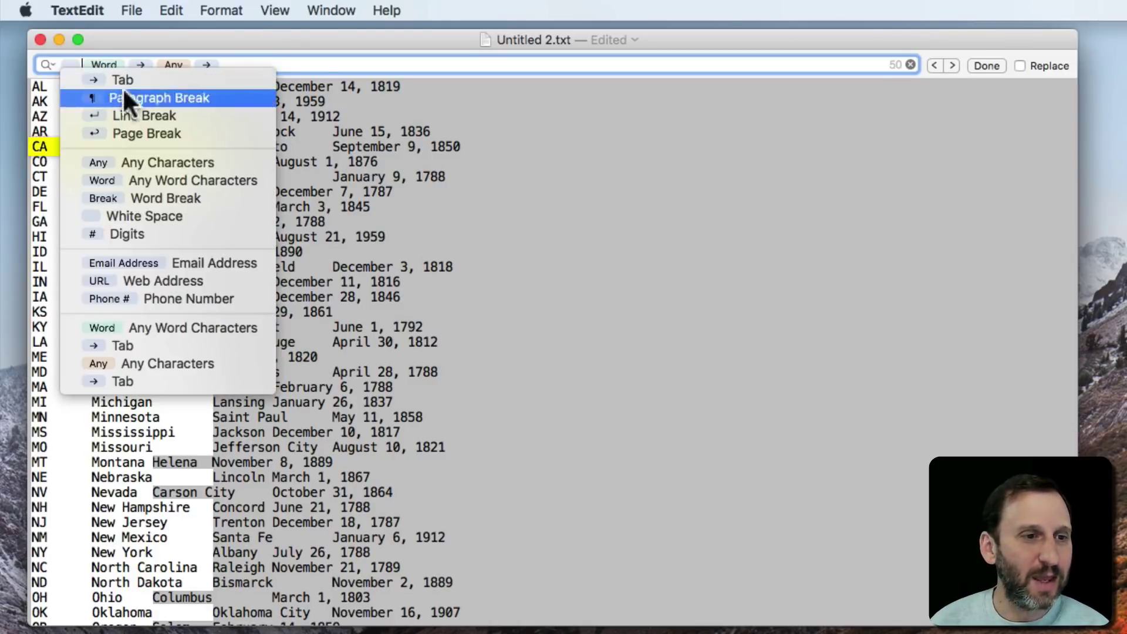
left_click(132, 111)
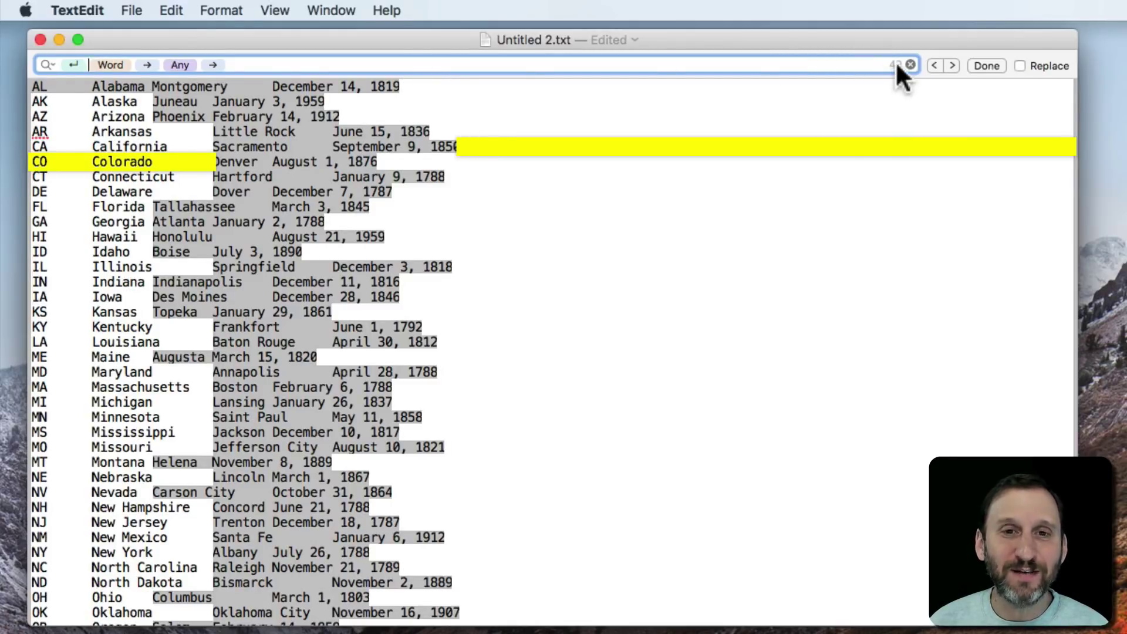
Go back through the matches to the Alaska row and check which match comes first.
left_click(934, 65)
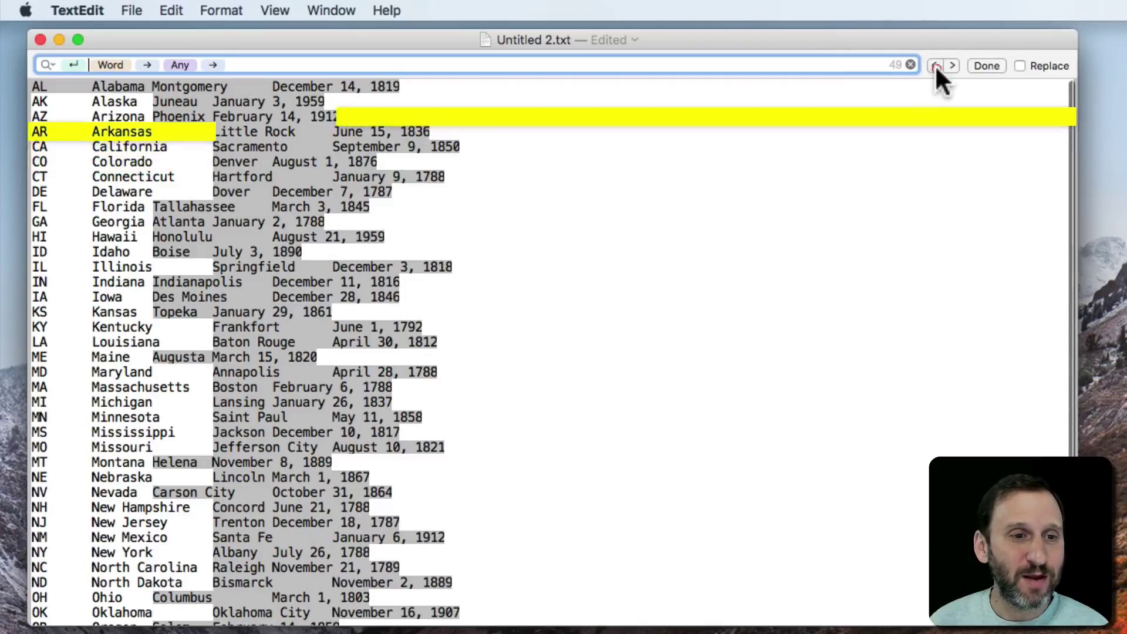
left_click(934, 65)
left_click(935, 65)
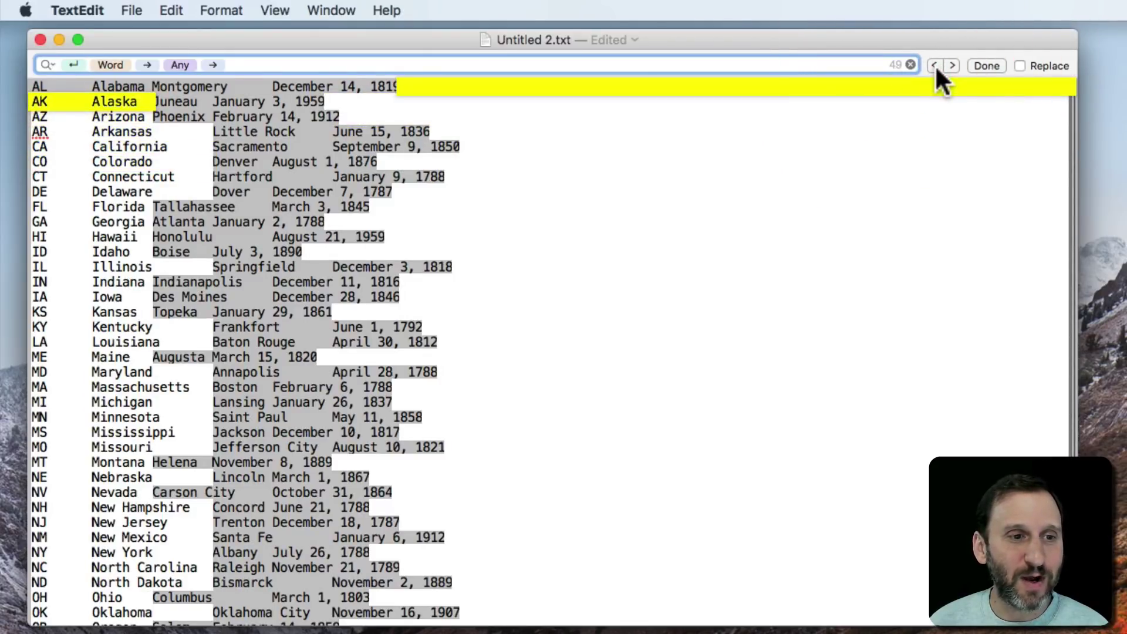
left_click(954, 65)
left_click(935, 65)
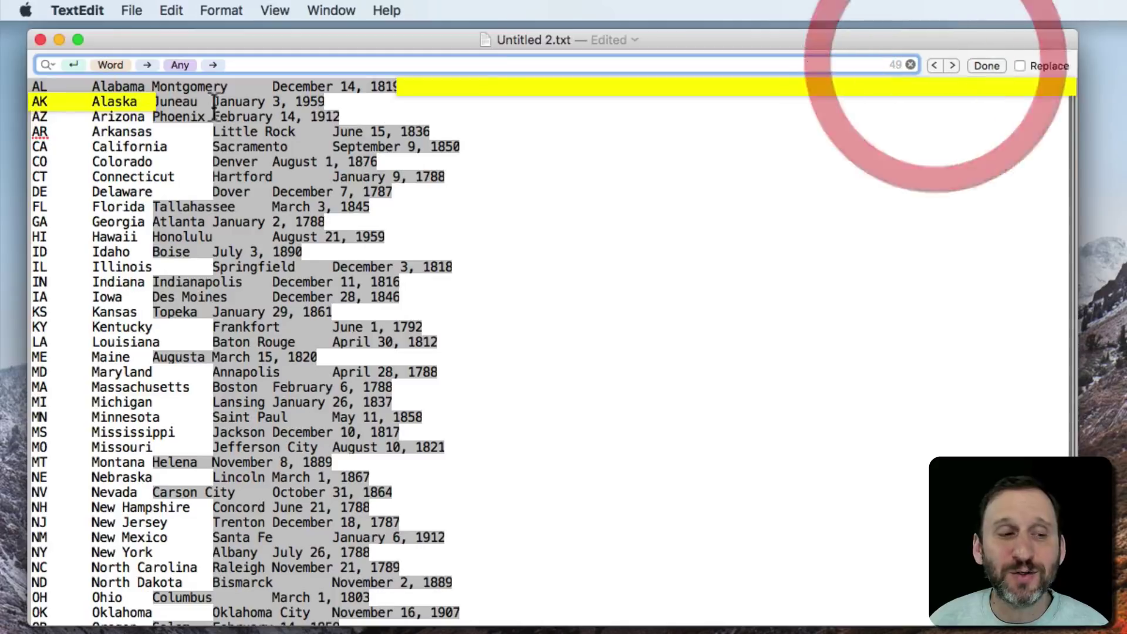
Insert a blank line above the Alabama row and run the same pattern search again.
left_click(32, 88)
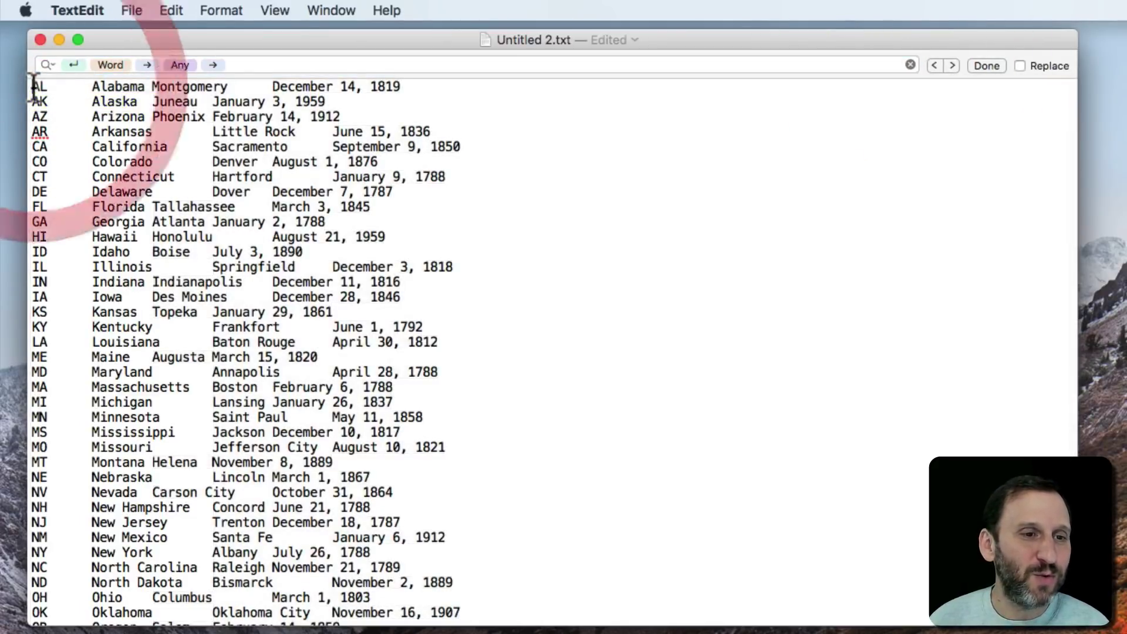
scroll(33, 101, "up", 1)
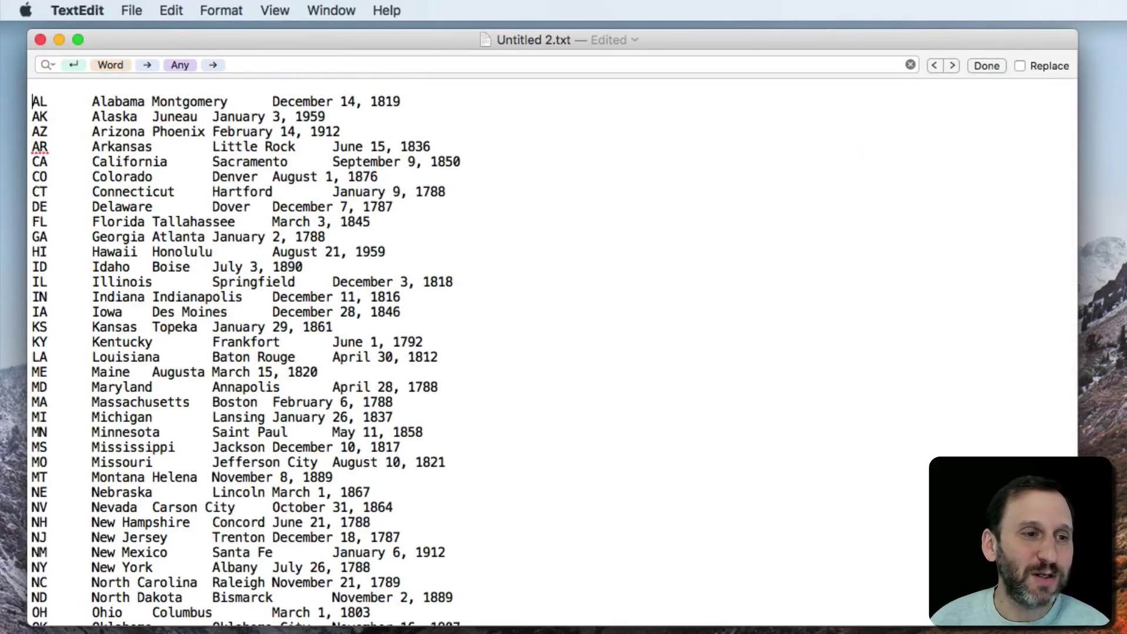
left_click(254, 63)
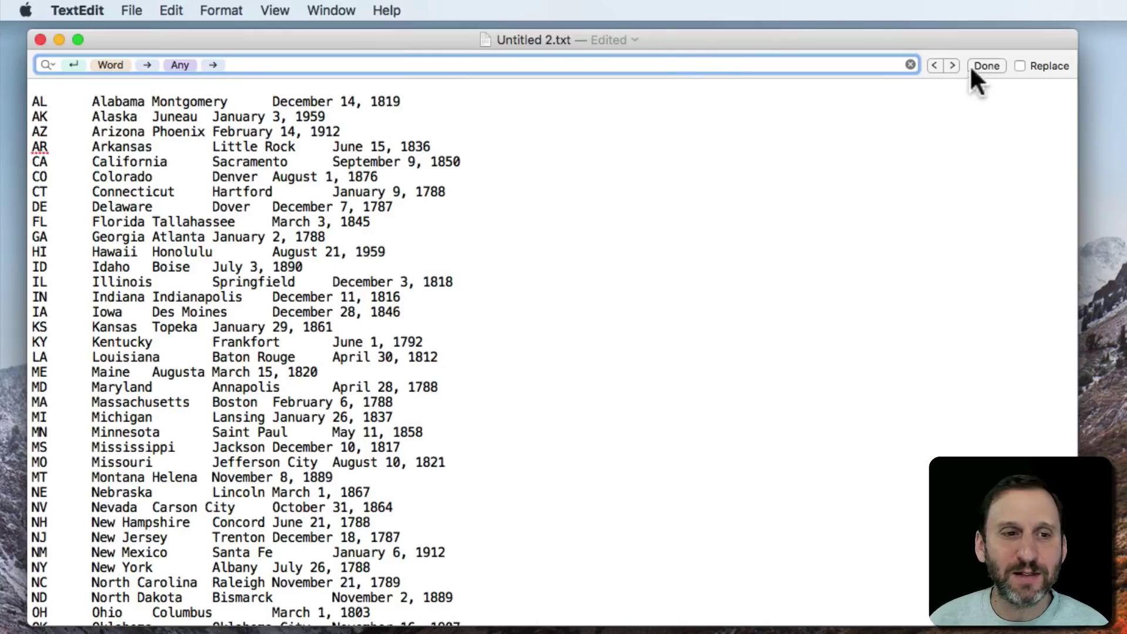
key("Return")
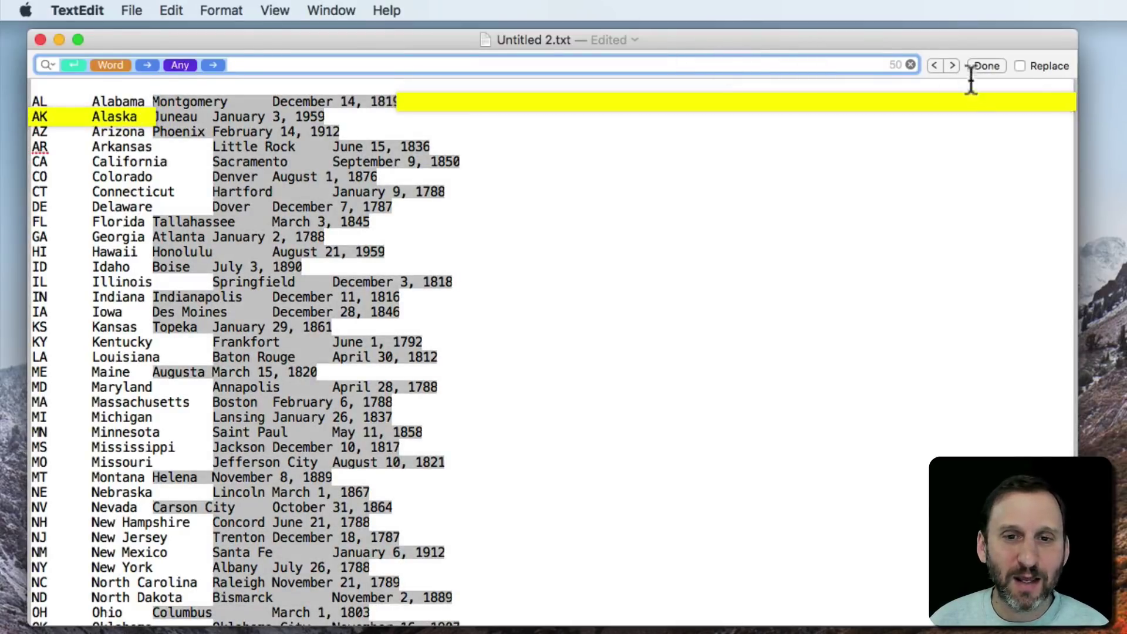
Move backward and forward between the matches in the first rows of the state list.
left_click(932, 64)
left_click(949, 64)
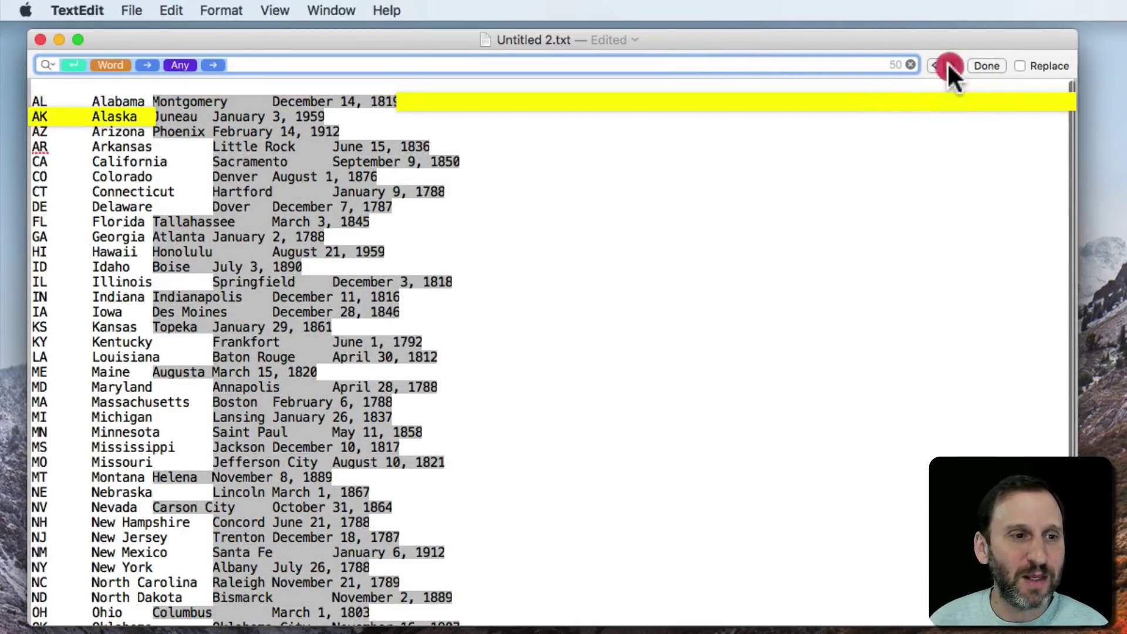
left_click(949, 63)
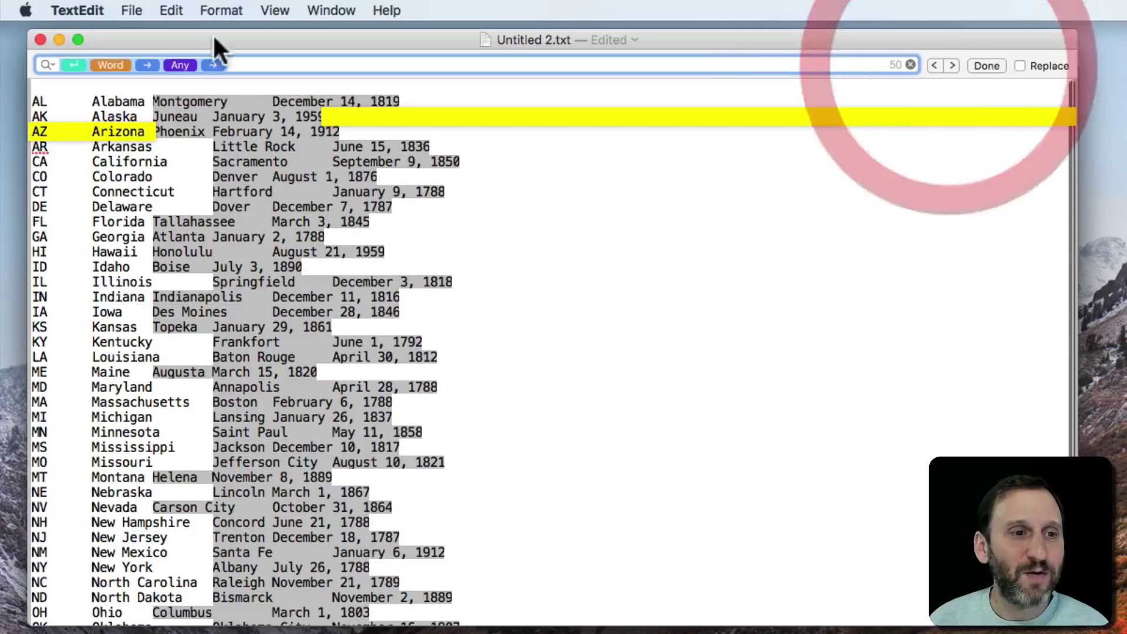
Enable replacing and begin the replacement with the search's own Line Break and Any Characters patterns.
left_click(1049, 66)
left_click(63, 87)
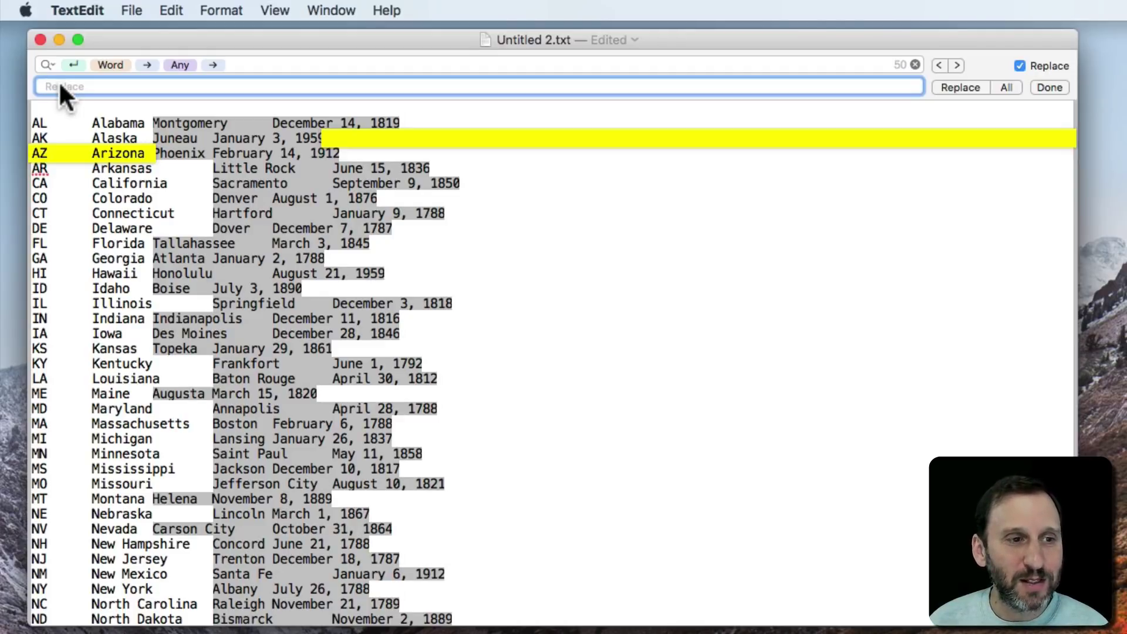
right_click(59, 82)
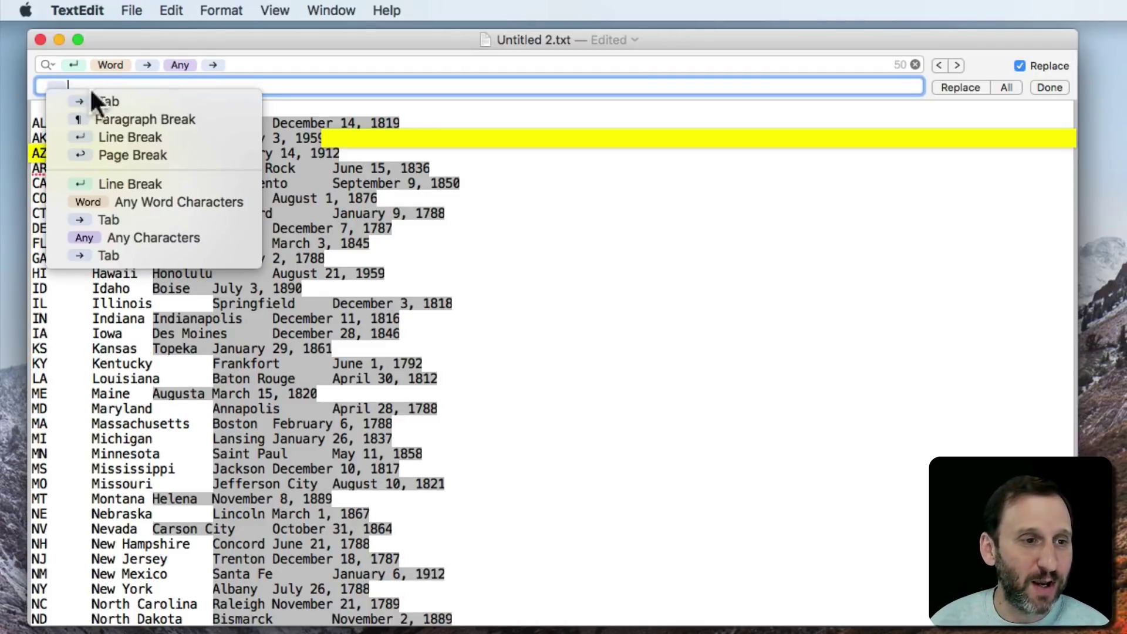
left_click(143, 184)
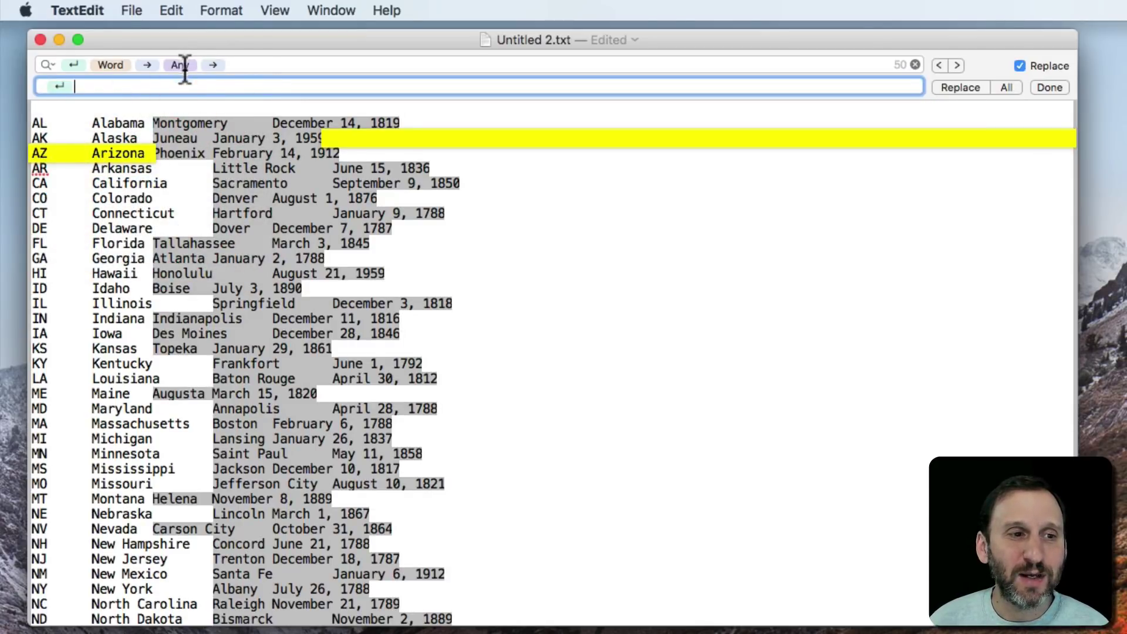
left_click(110, 83)
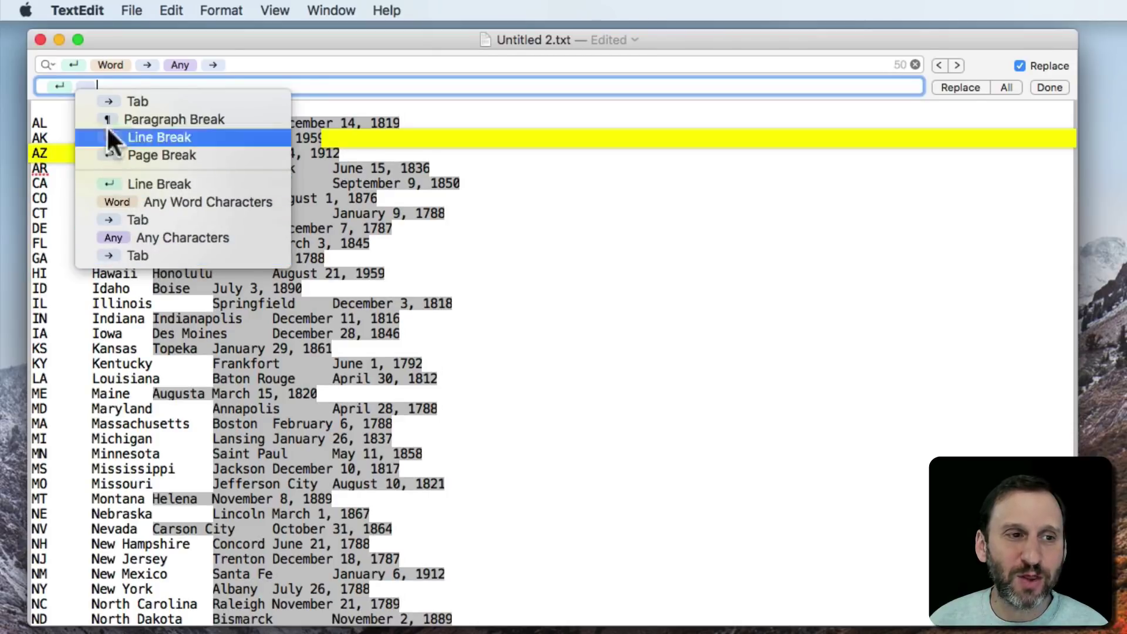
left_click(148, 237)
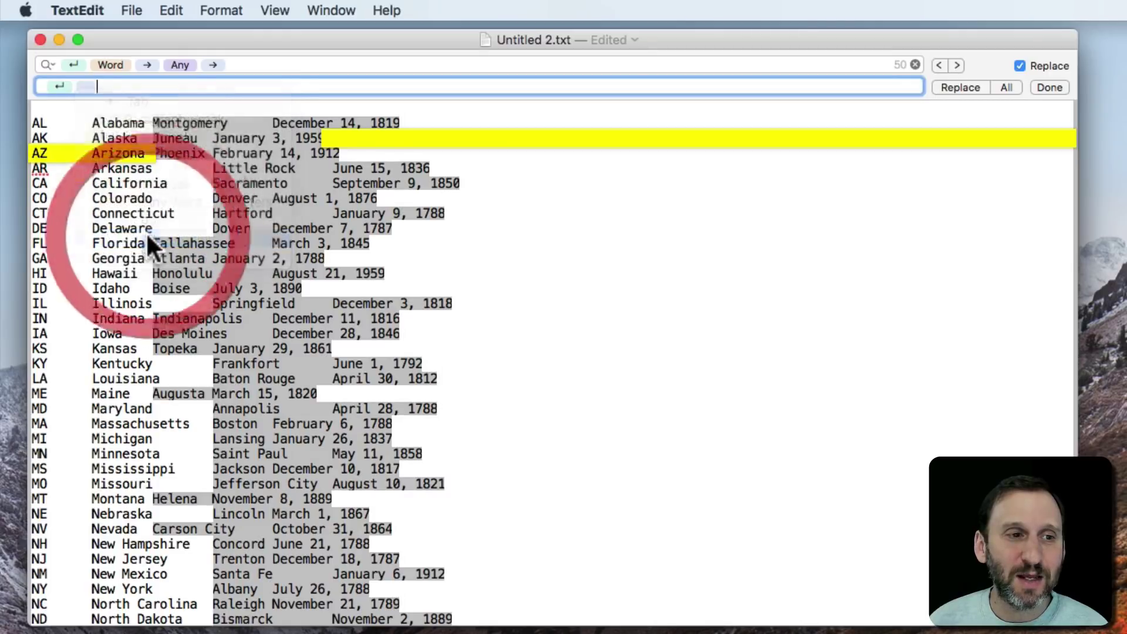
Extend the replacement with the search's first Tab and its Any Word Characters pattern.
key("ctrl+alt+super+p")
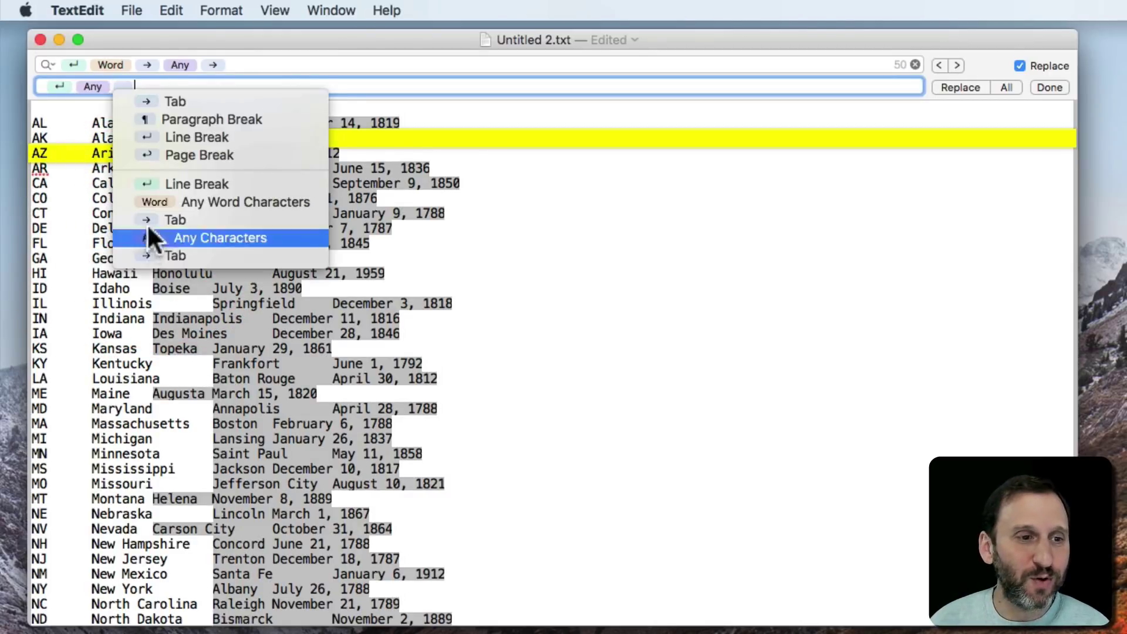
left_click(174, 220)
key("ctrl+alt+super+p")
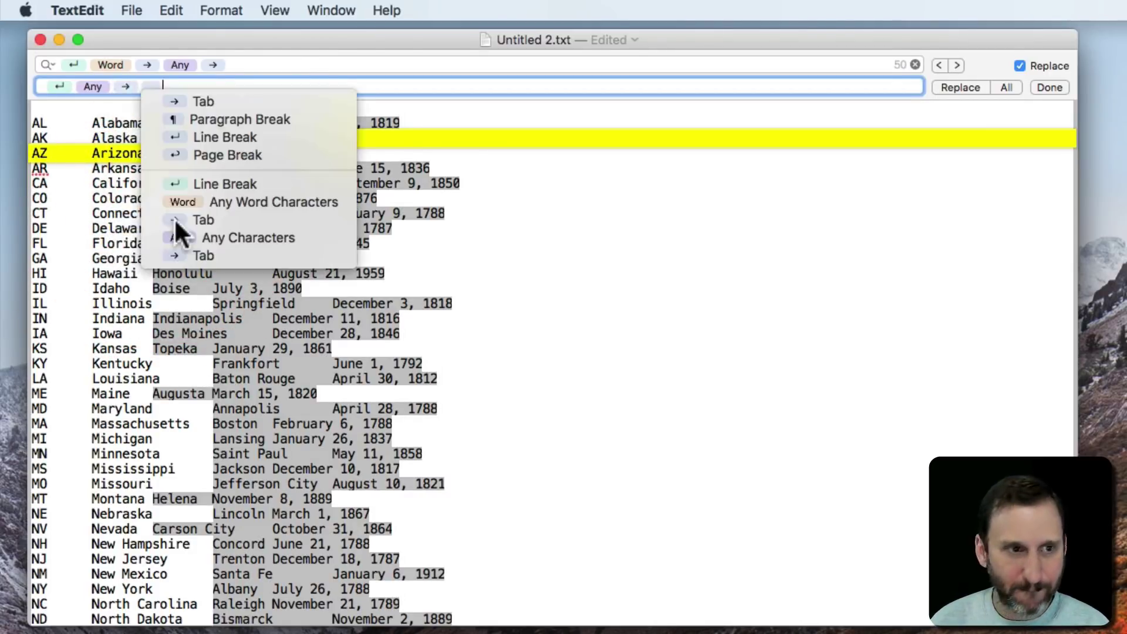
left_click(219, 199)
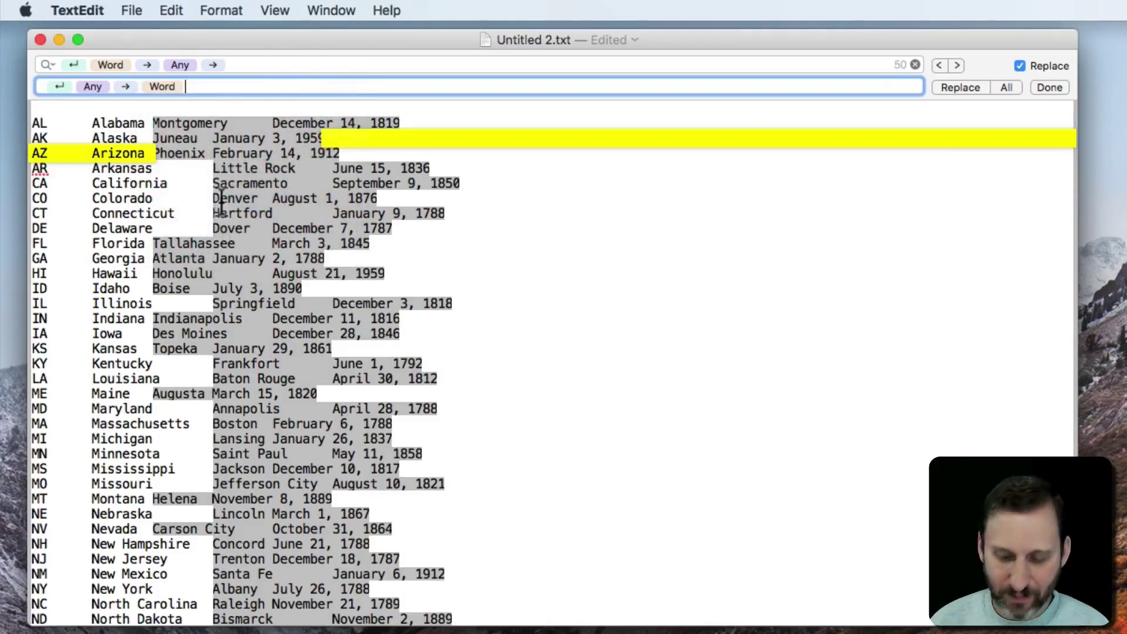
Finish the replacement pattern with the search's last Tab and replace all matches in the state list.
key("ctrl+alt+super+p")
left_click(252, 256)
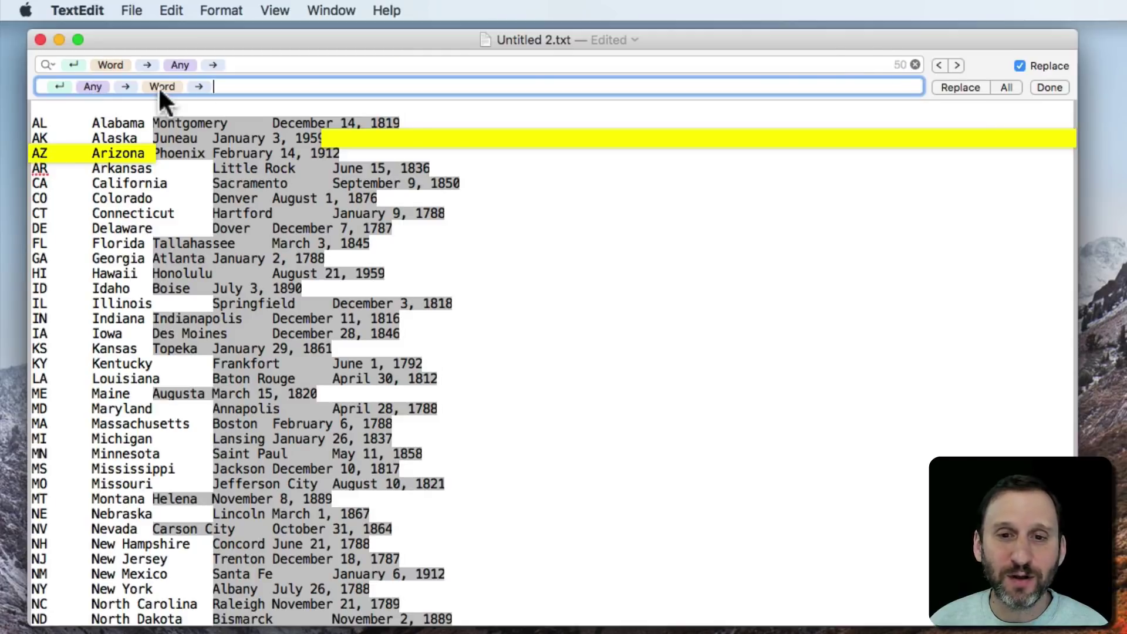
left_click(1004, 86)
left_click(141, 226)
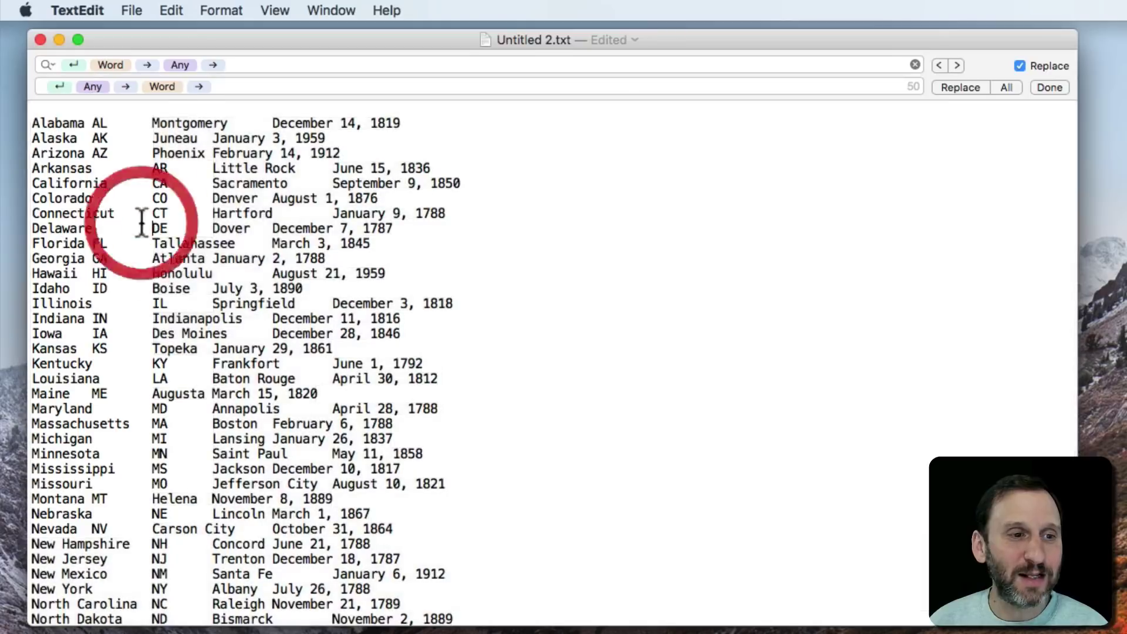
Check the swapped name and abbreviation in the Alabama row, and undo the replacement across the state list.
left_click(104, 122)
double_click(104, 122)
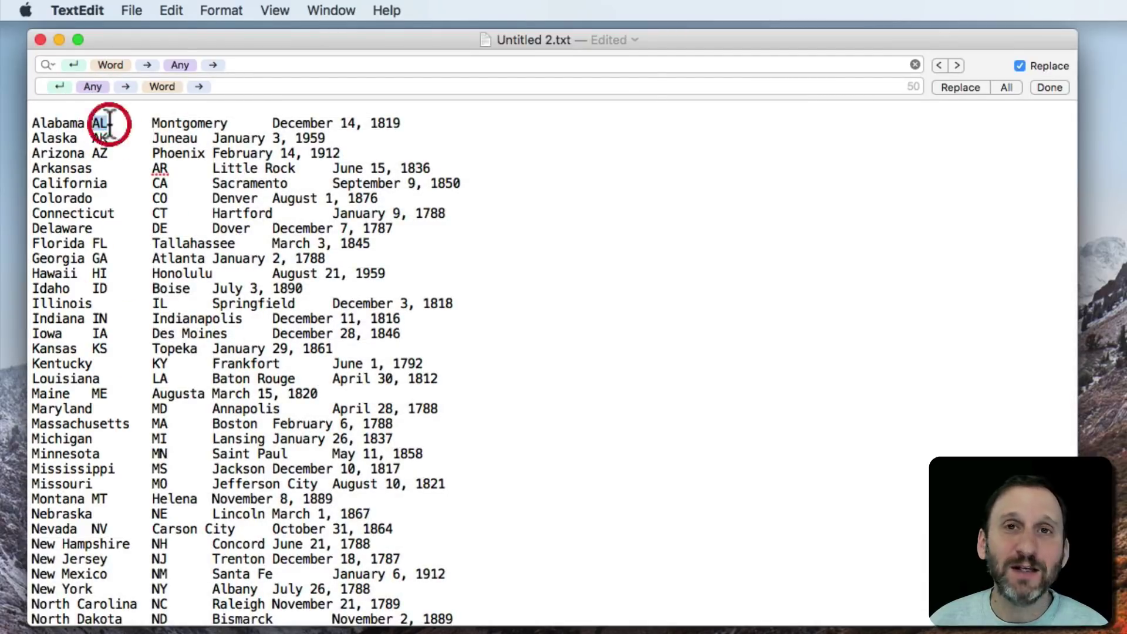
left_click(37, 122)
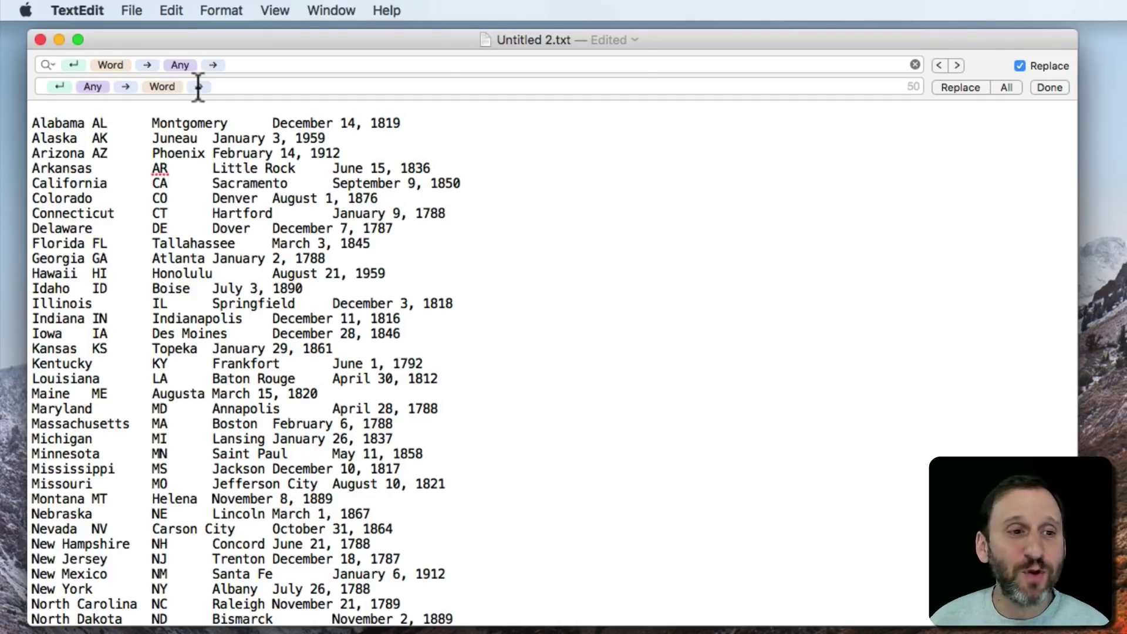
left_click(242, 63)
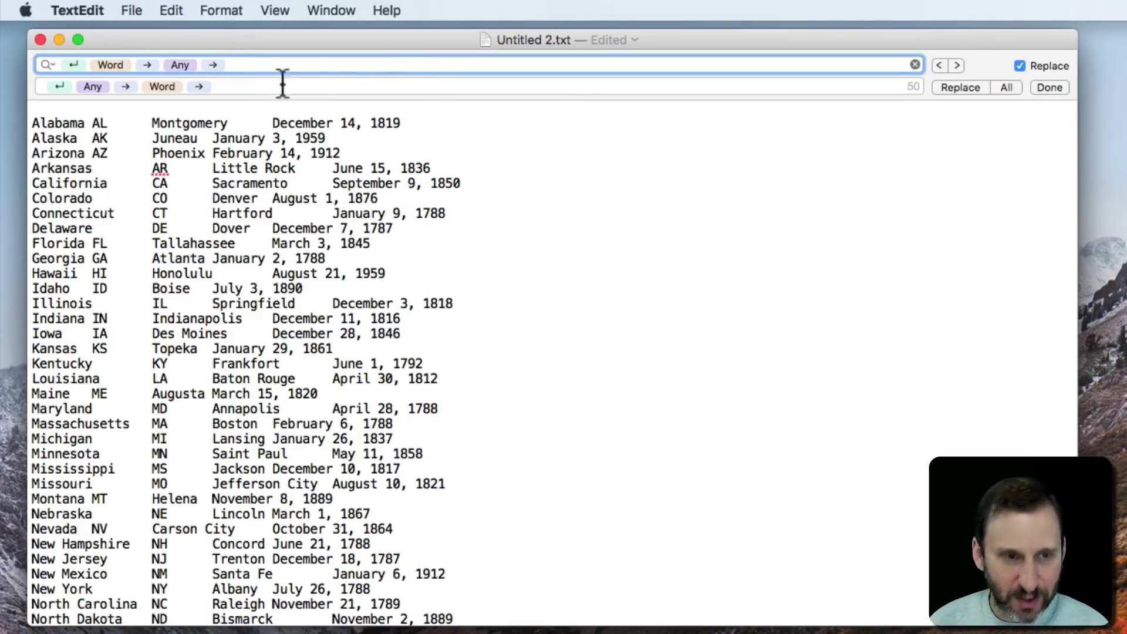
left_click(504, 185)
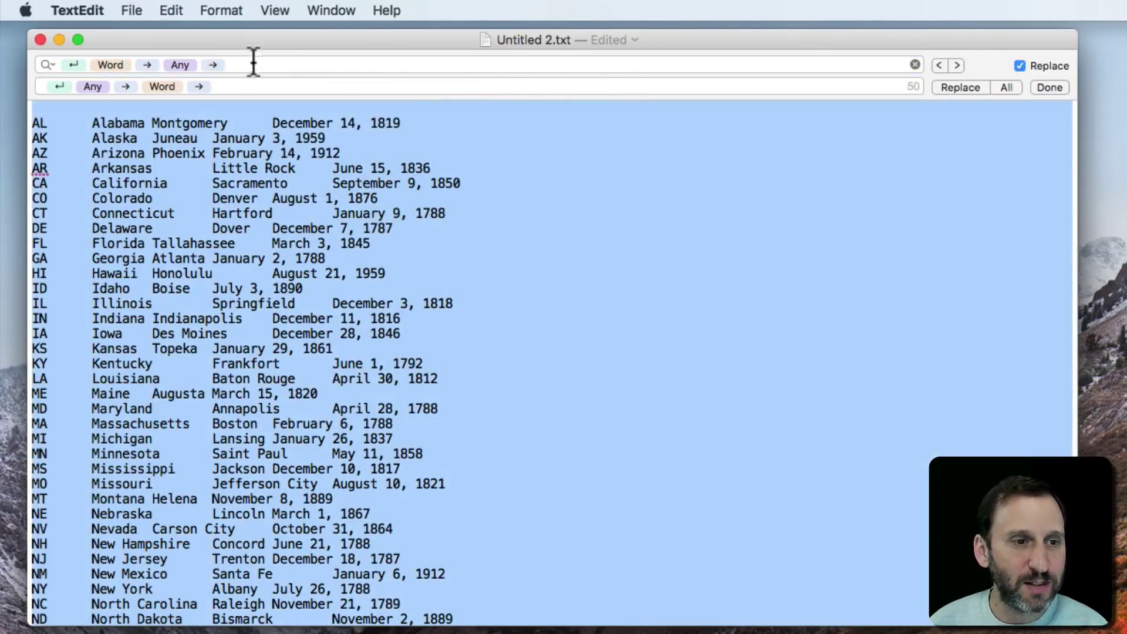
Extend the end of the search pattern with an Any Characters pattern and a Tab to cover the capital city column.
left_click(254, 64)
key("ctrl+alt+super+p")
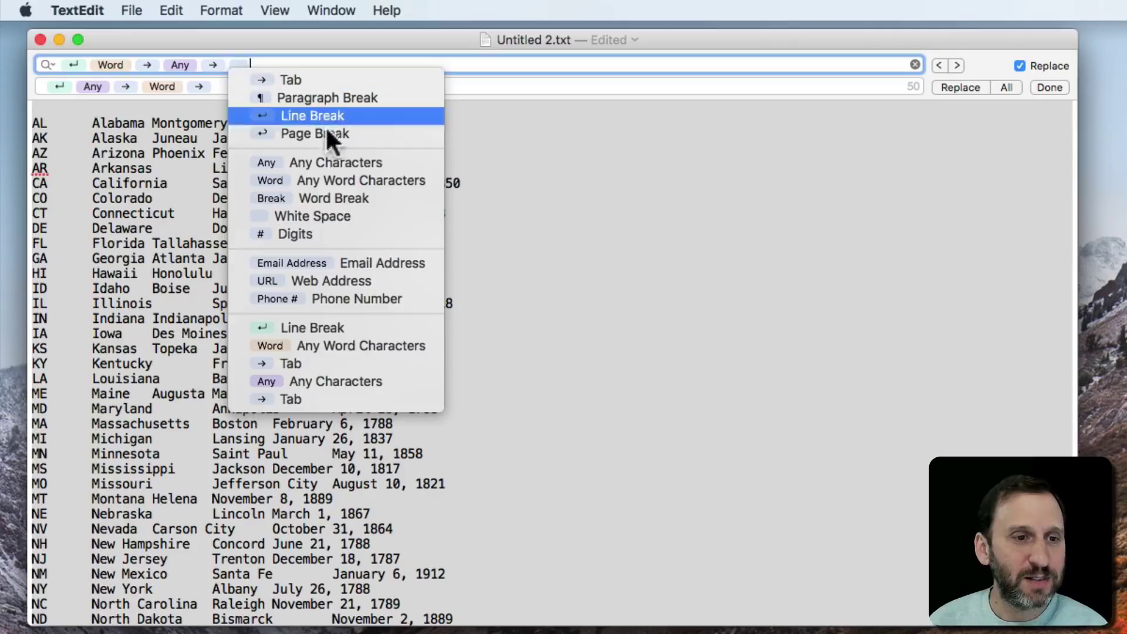
left_click(331, 162)
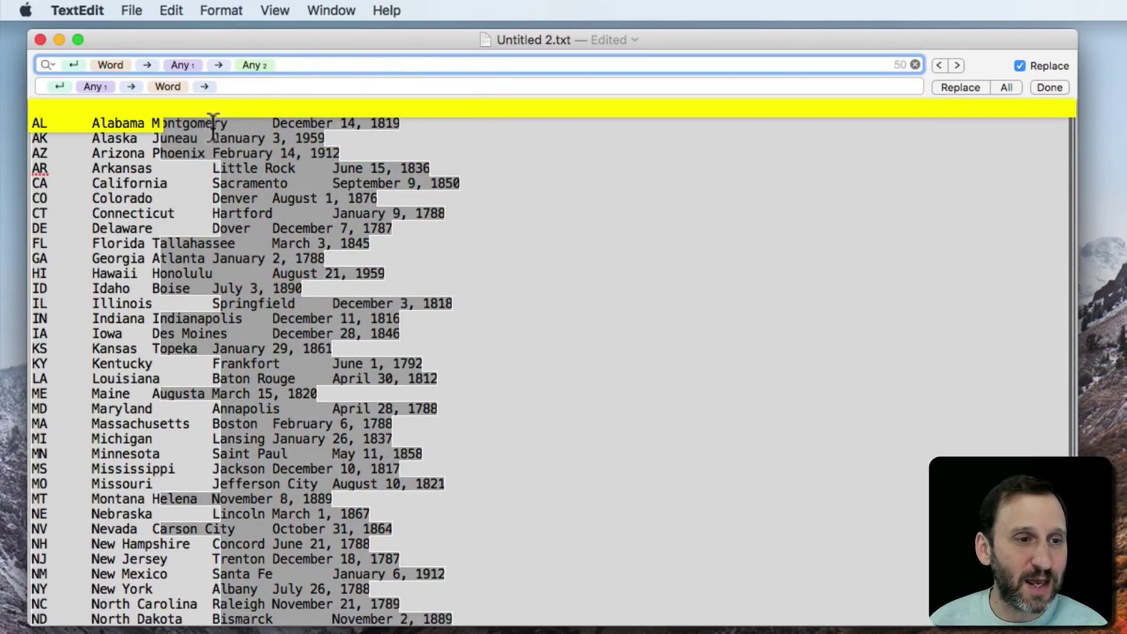
key("ctrl+alt+super+p")
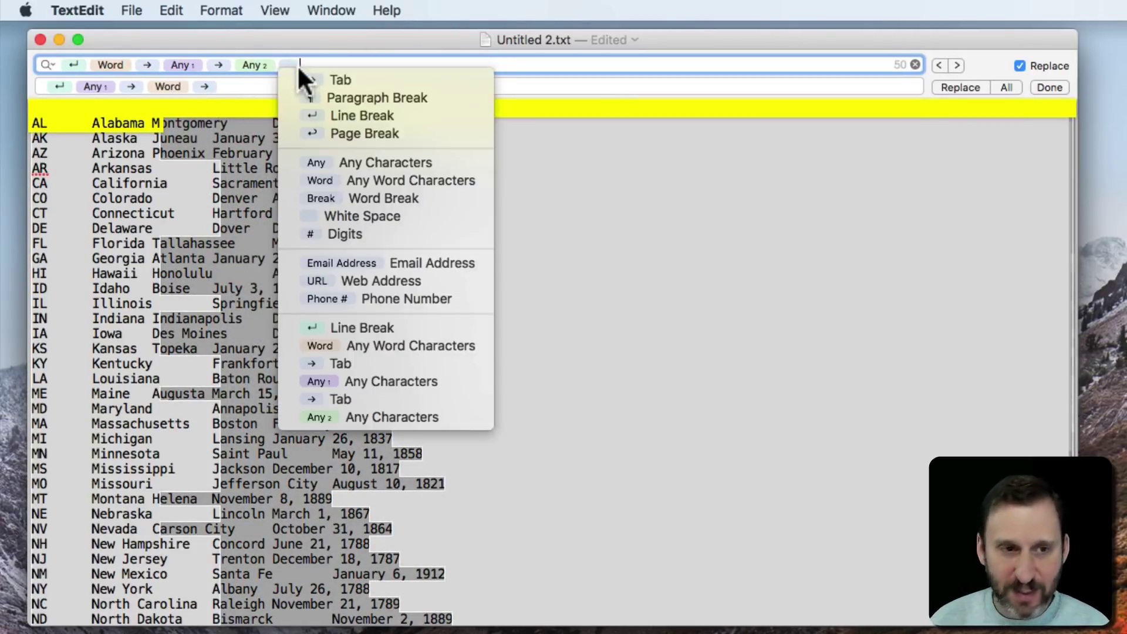
left_click(378, 79)
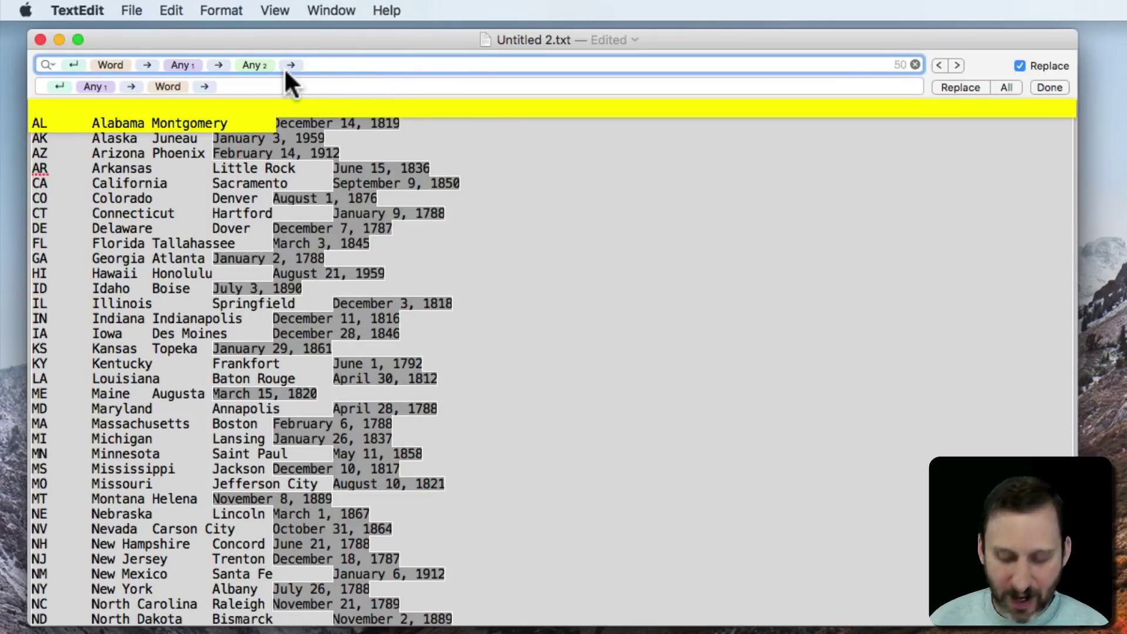
Complete the search pattern with another Any Characters pattern for the date column and a closing Line Break.
key("ctrl+alt+super+p")
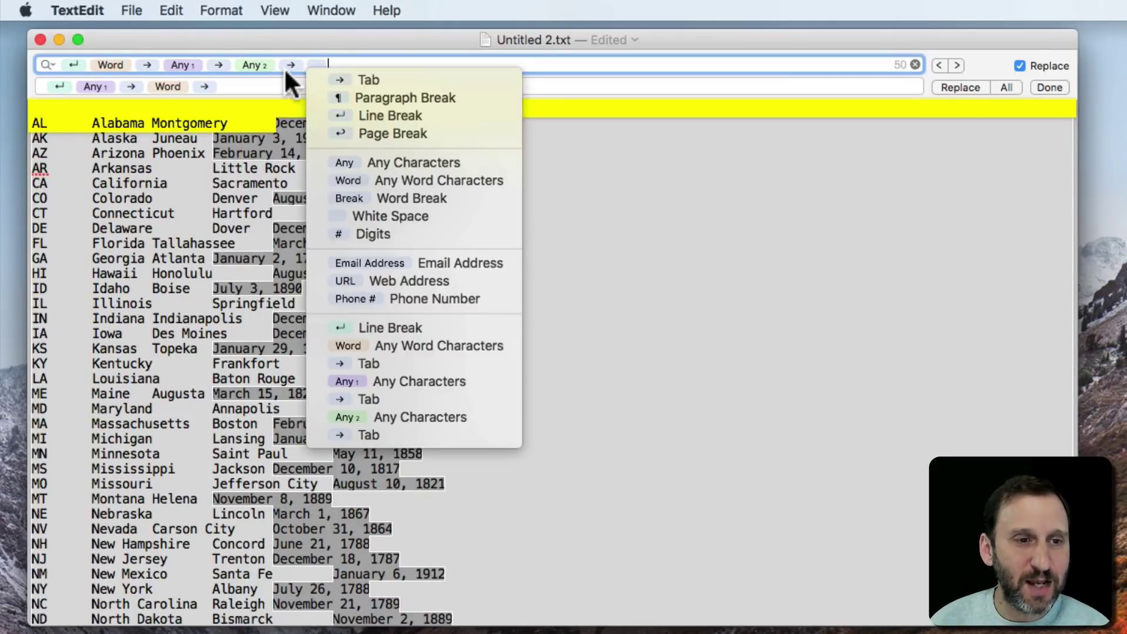
left_click(397, 158)
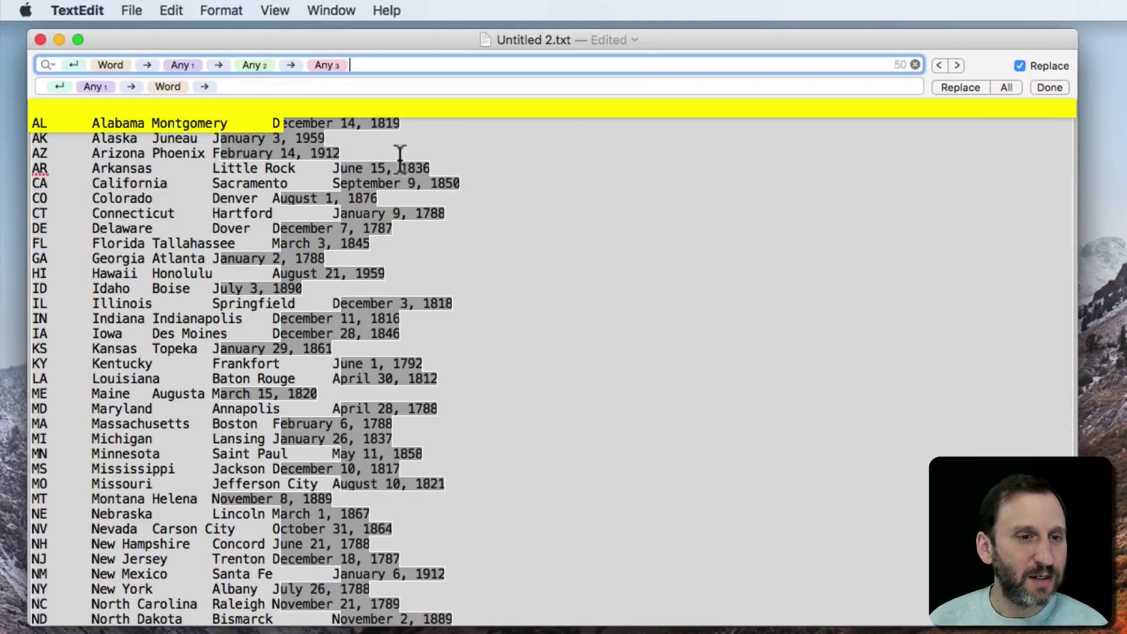
key("ctrl+alt+super+p")
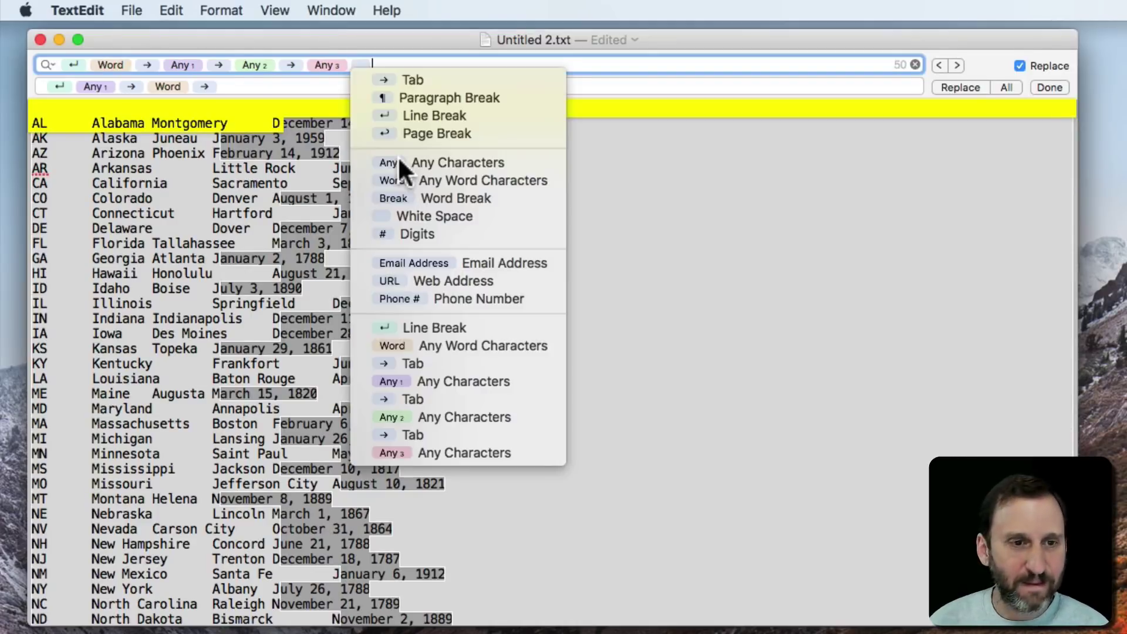
left_click(426, 115)
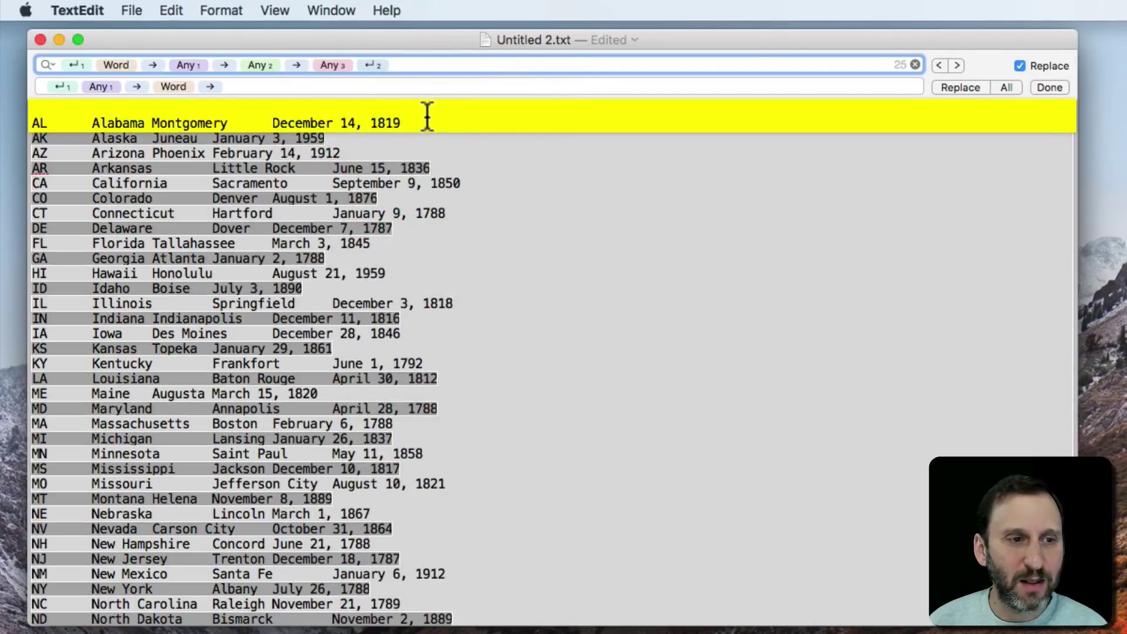
Remove the leading Line Break from the search pattern and step forward through the row matches.
left_click(89, 62)
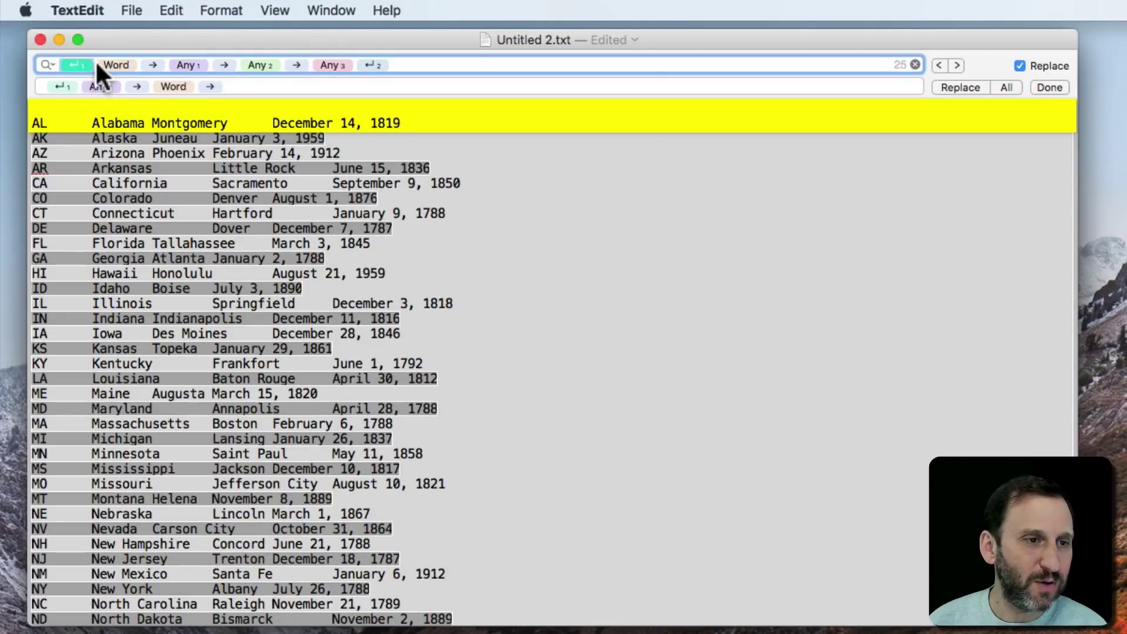
left_click(97, 66)
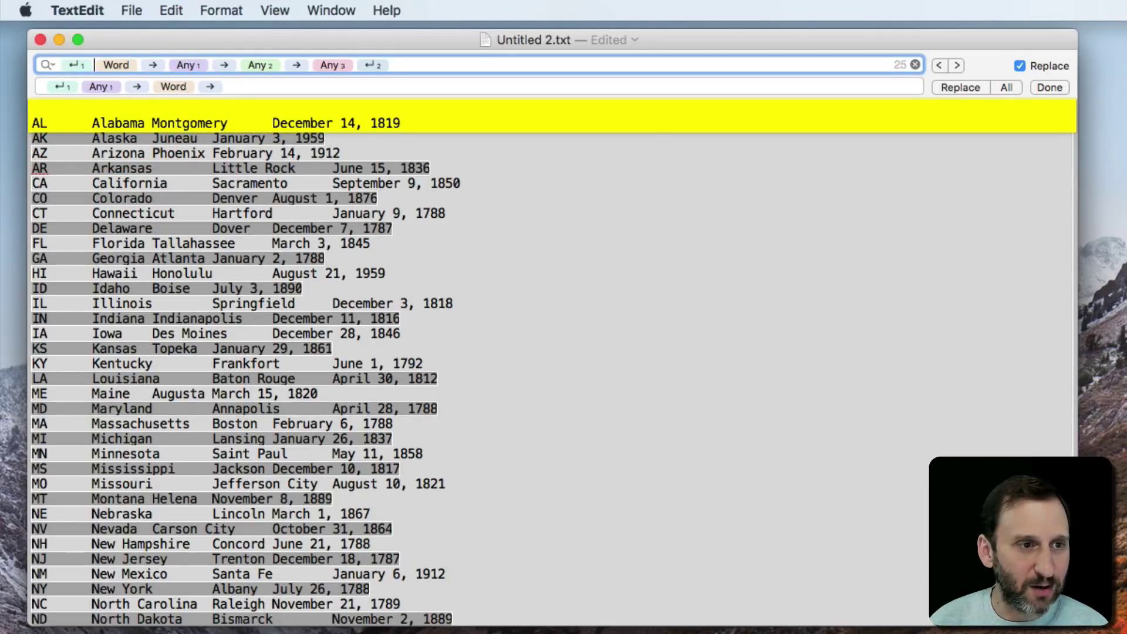
key("BackSpace")
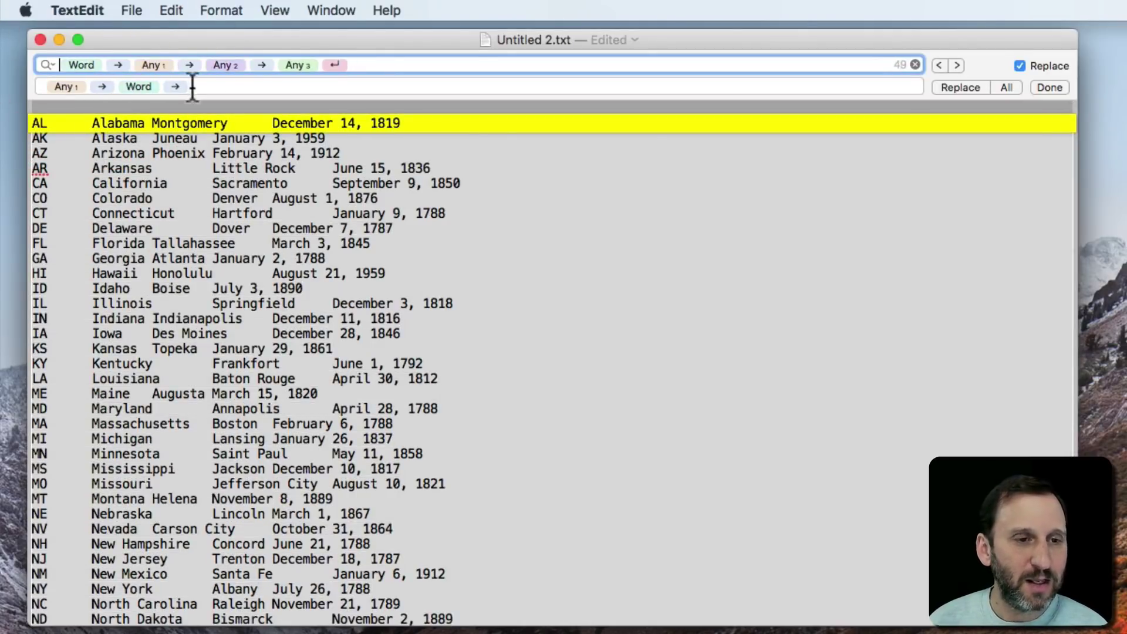
left_click(956, 65)
left_click(957, 65)
Add a line break after the final Wyoming row and rerun the search, moving forward to the Arizona match.
scroll(578, 479, "down", 5)
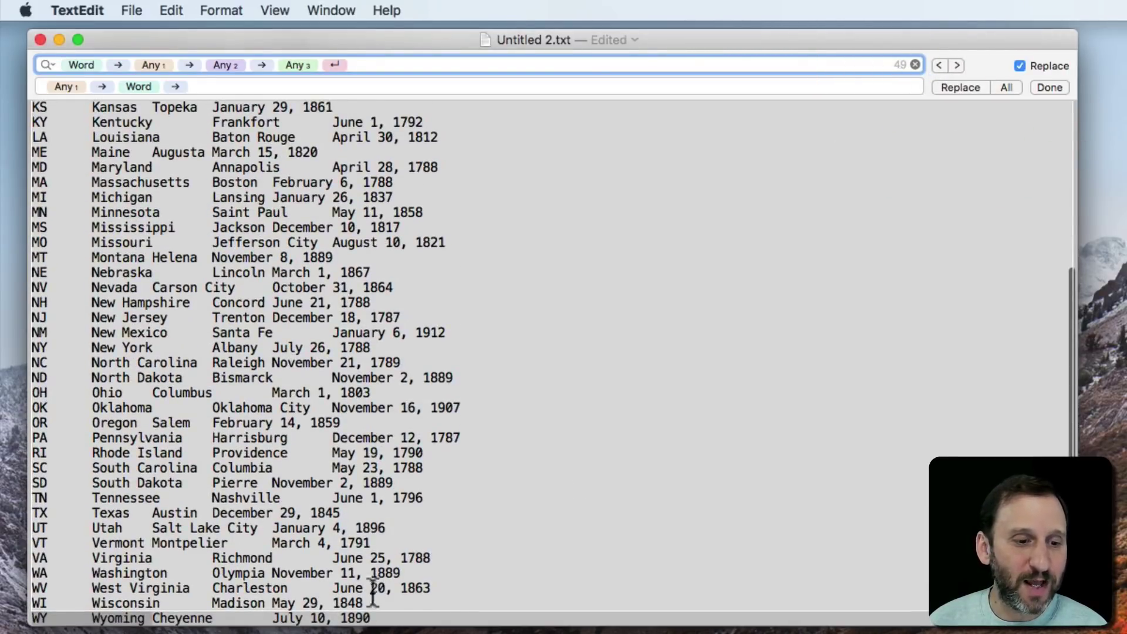
left_click(370, 616)
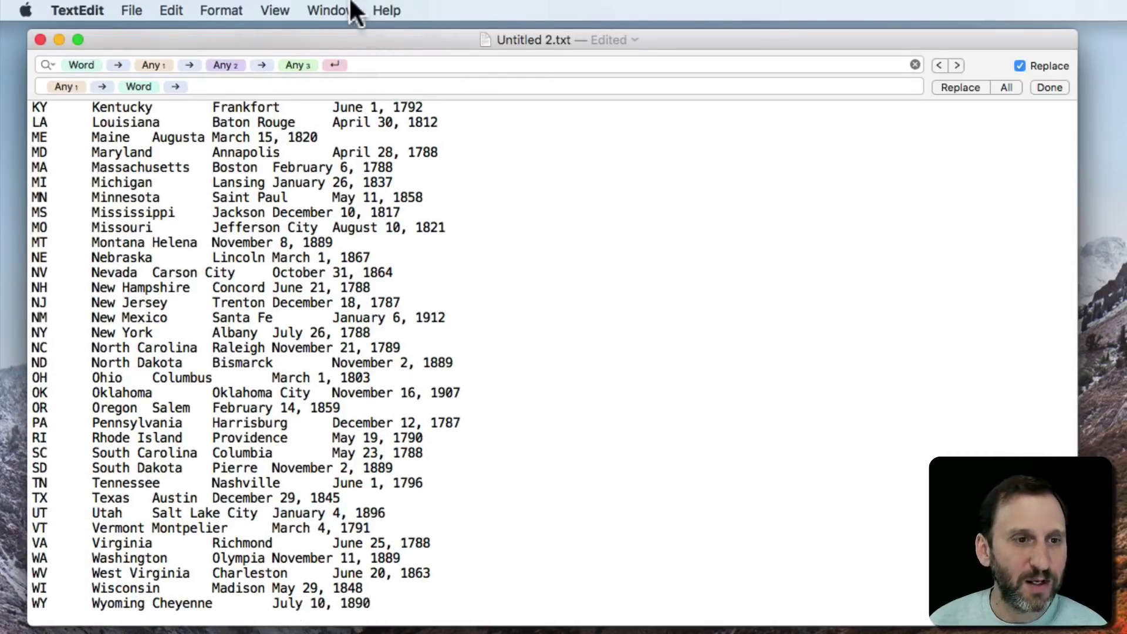
left_click(377, 64)
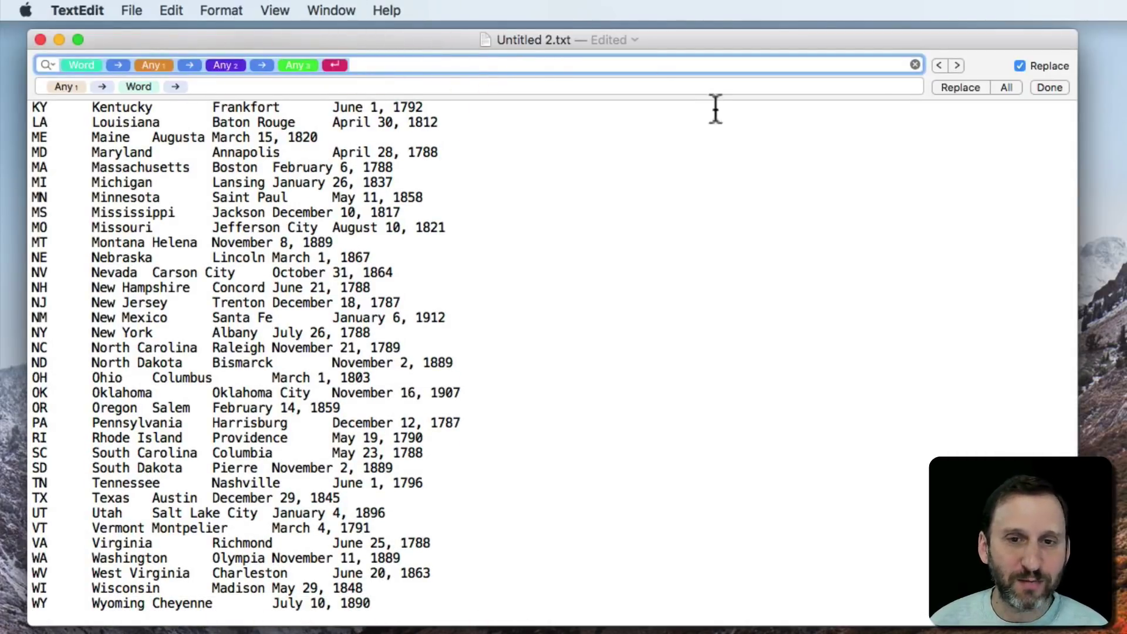
key("Return")
left_click(376, 63)
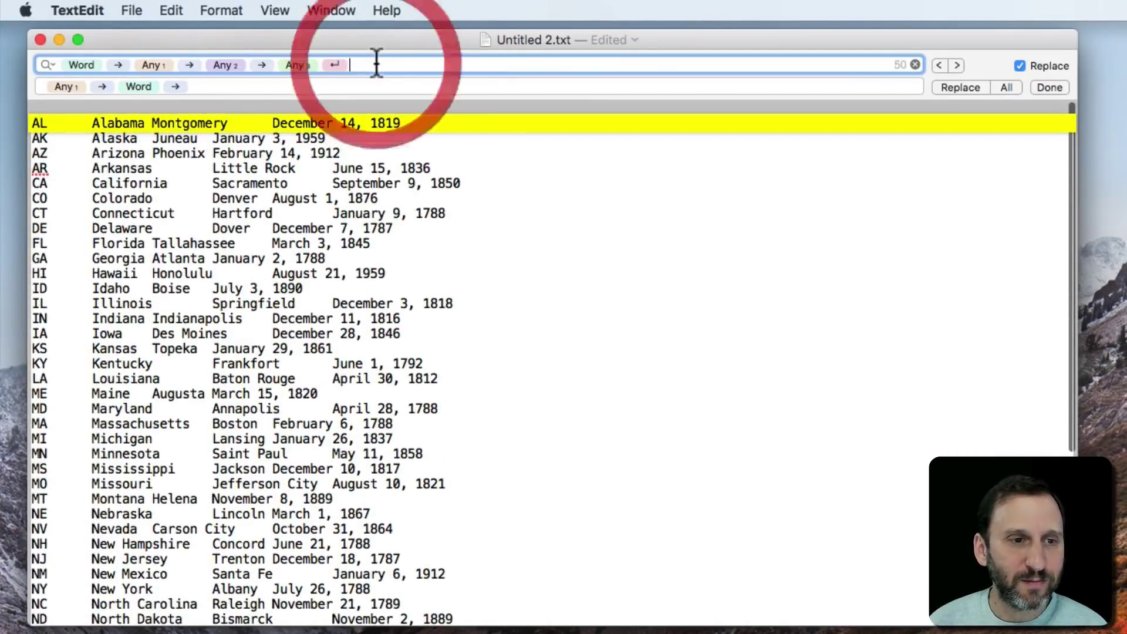
left_click(953, 64)
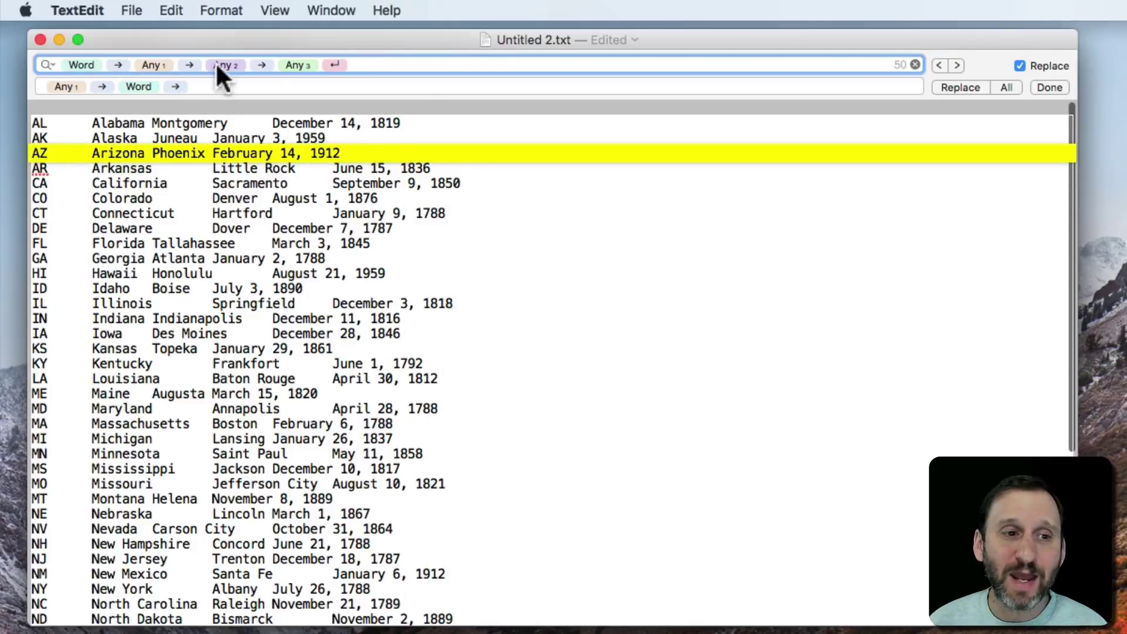
Extend the replacement pattern with the search's third Any Characters pattern followed by a Tab.
left_click(196, 84)
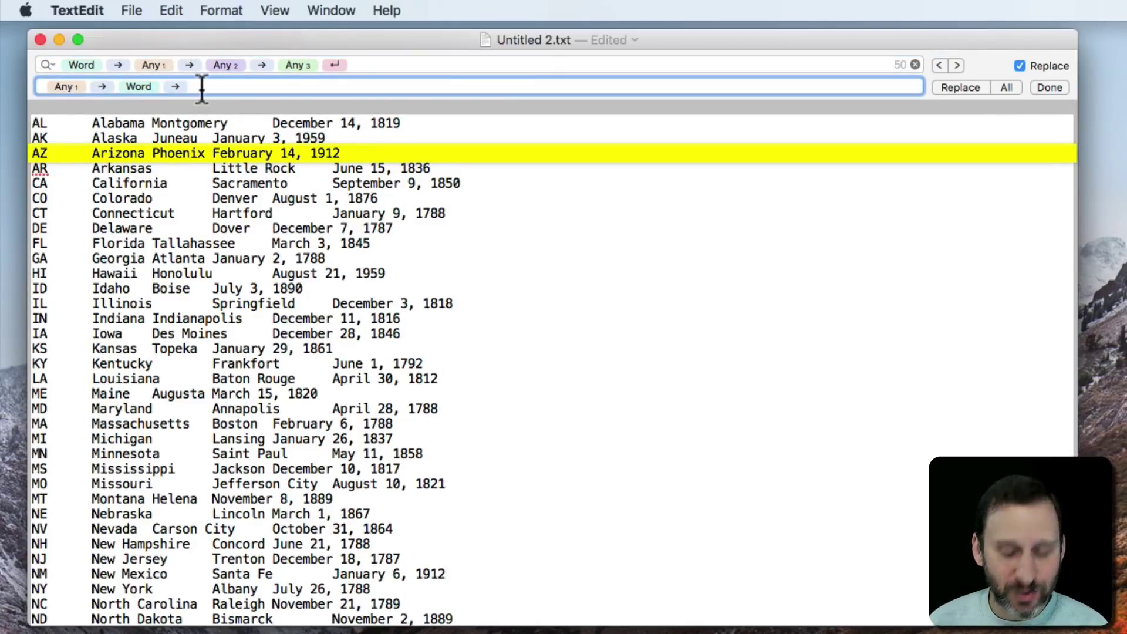
left_click(199, 85)
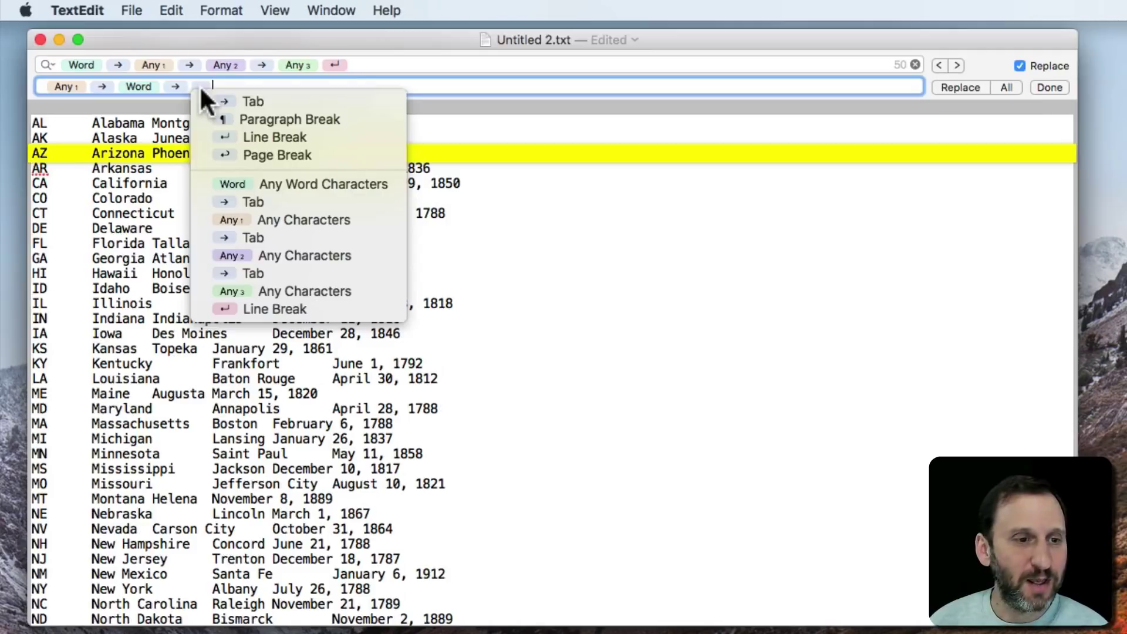
left_click(260, 293)
key("ctrl+alt+super+p")
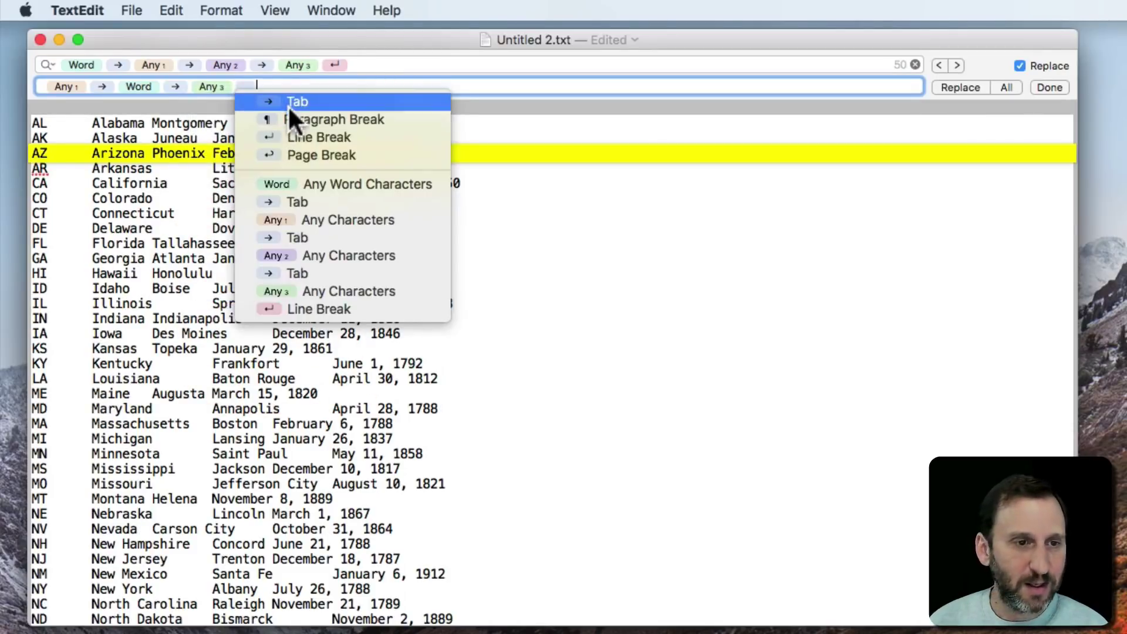
left_click(287, 104)
Finish the replacement with the search's second Any Characters pattern and a Line Break, and replace all matches in the state list.
key("ctrl+alt+super+p")
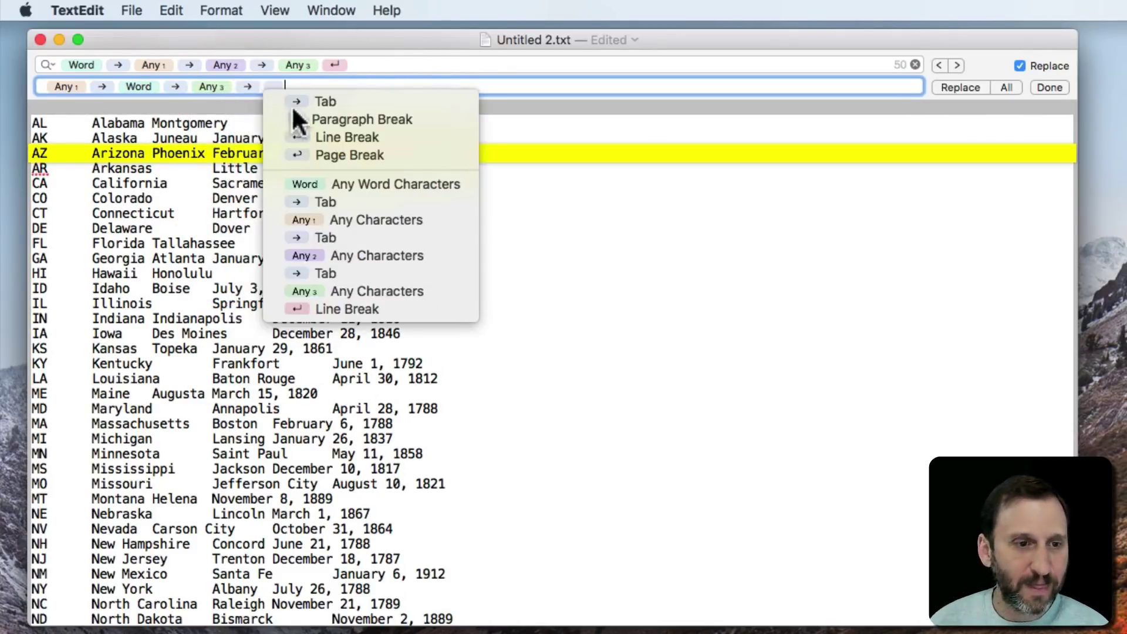
left_click(344, 257)
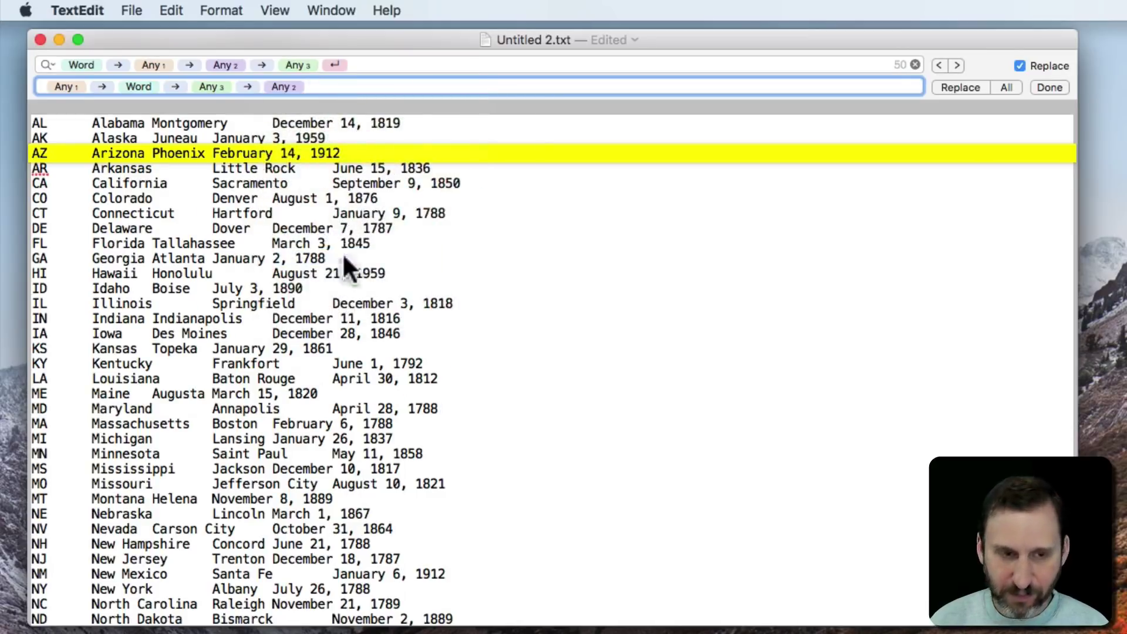
key("ctrl+alt+super+p")
left_click(398, 135)
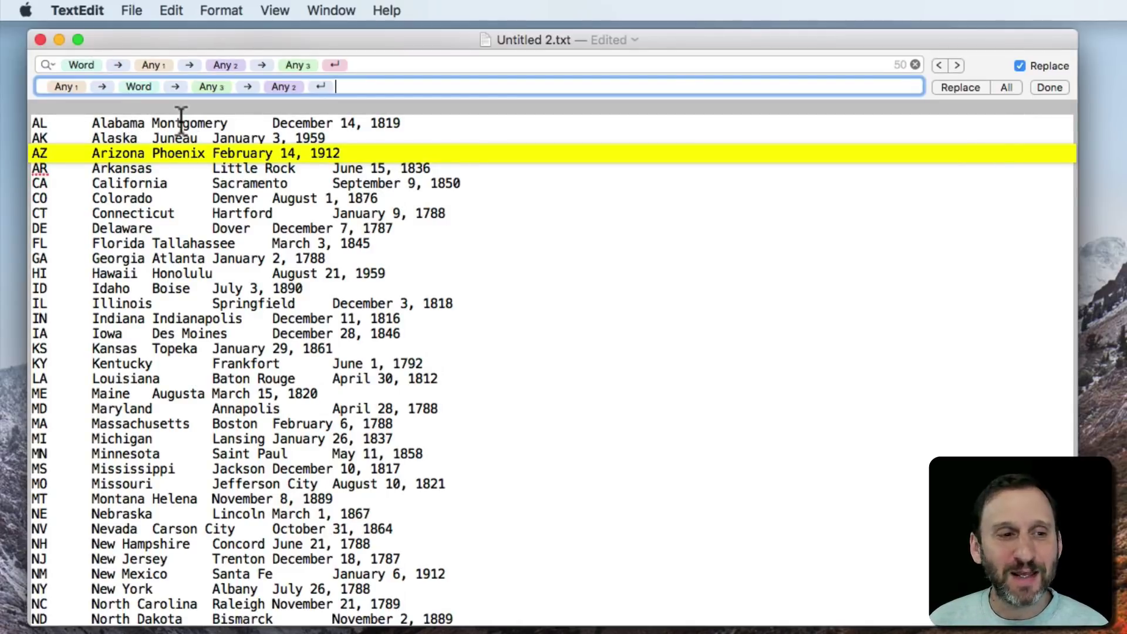
left_click(1006, 87)
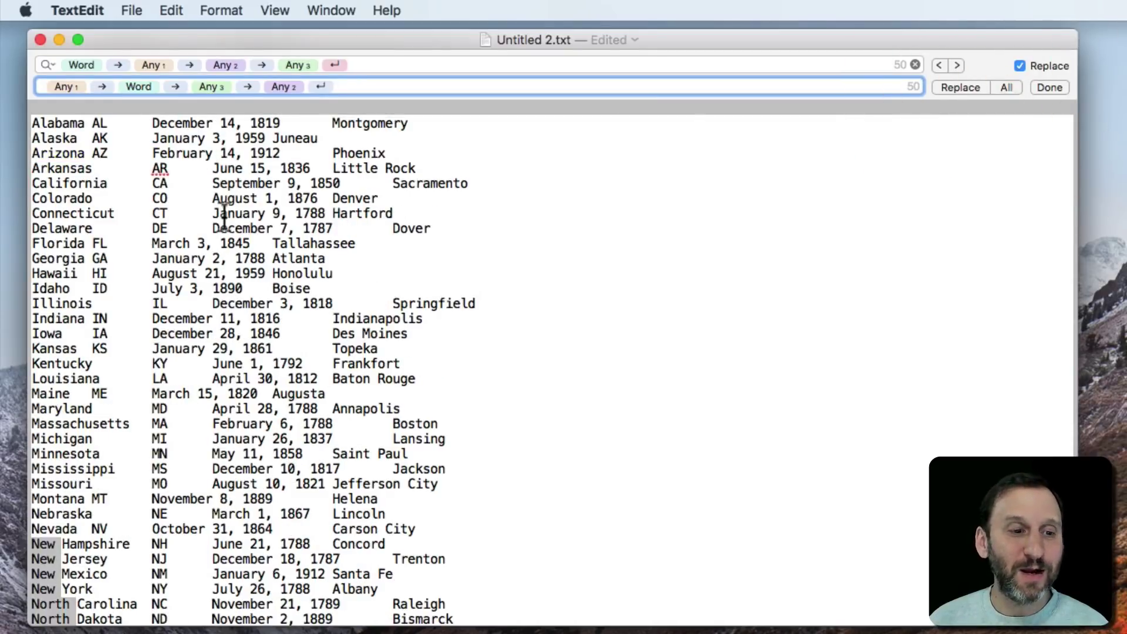